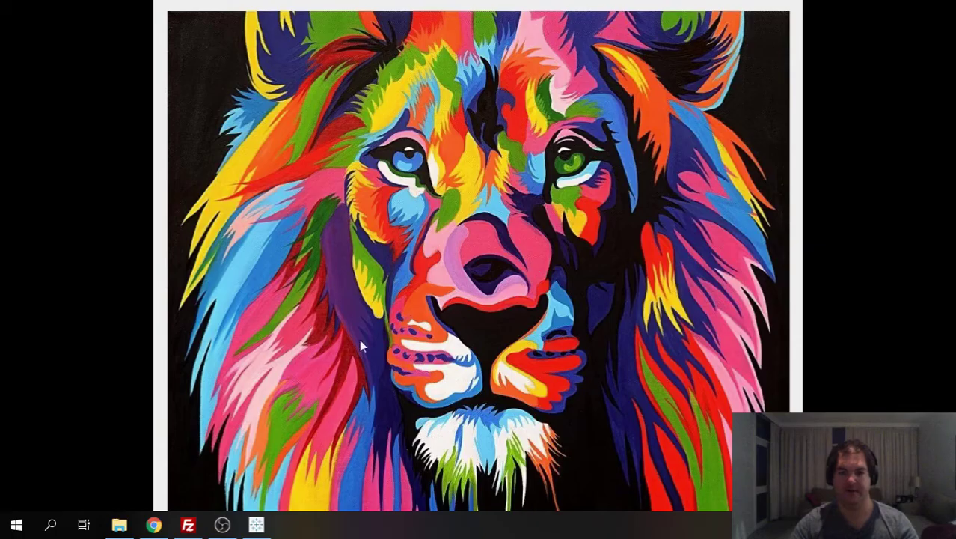
Step: Bring the Tableau workbook to the front, showing the Sample - Superstore Orders data source page
click(256, 526)
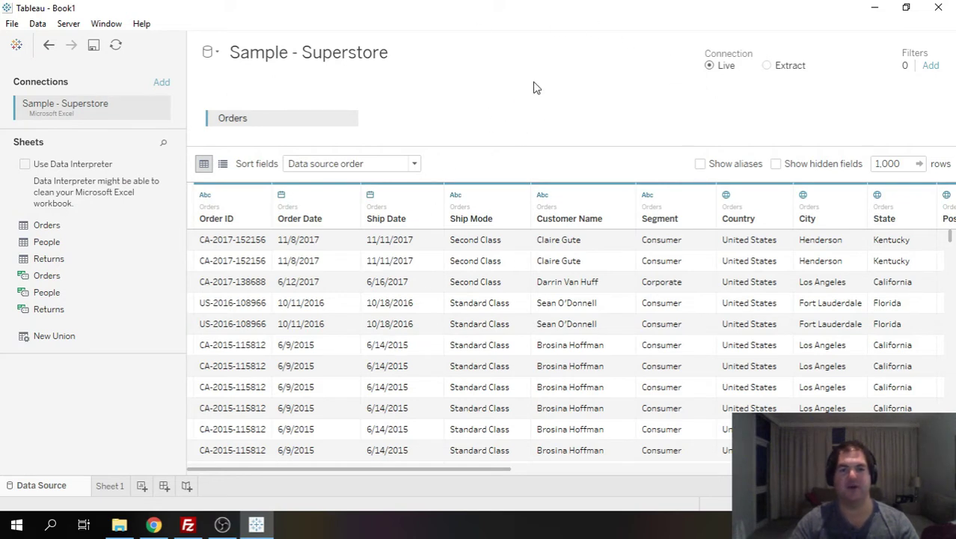
click(384, 50)
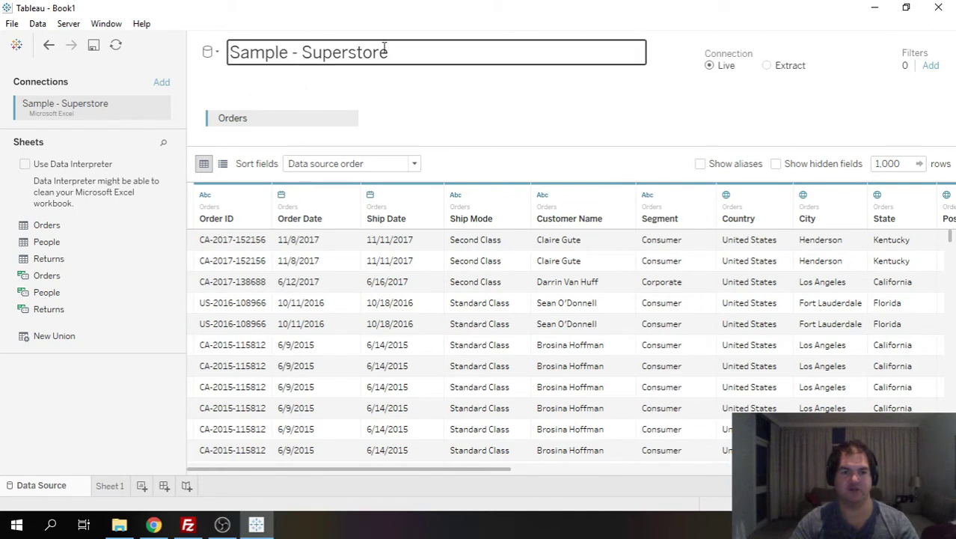
click(439, 81)
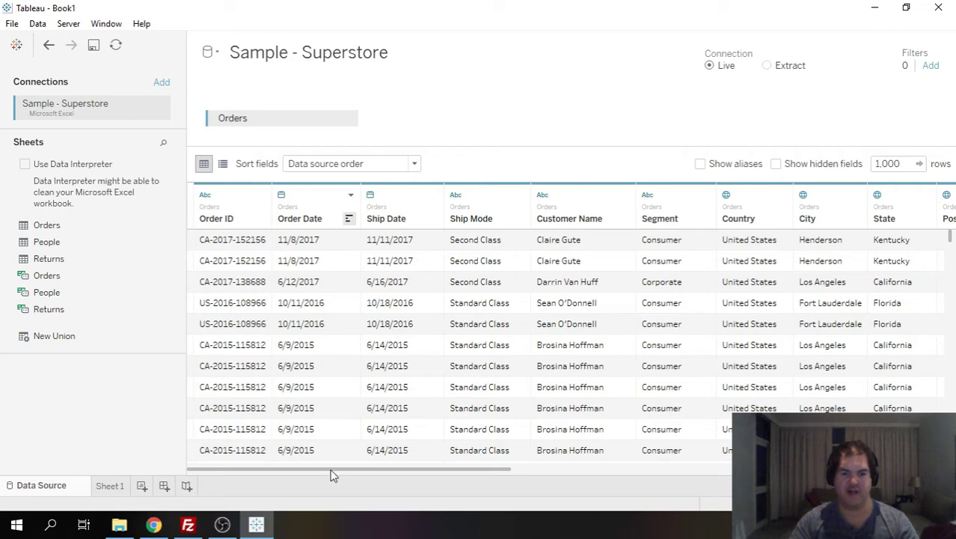
drag(329, 470, 307, 473)
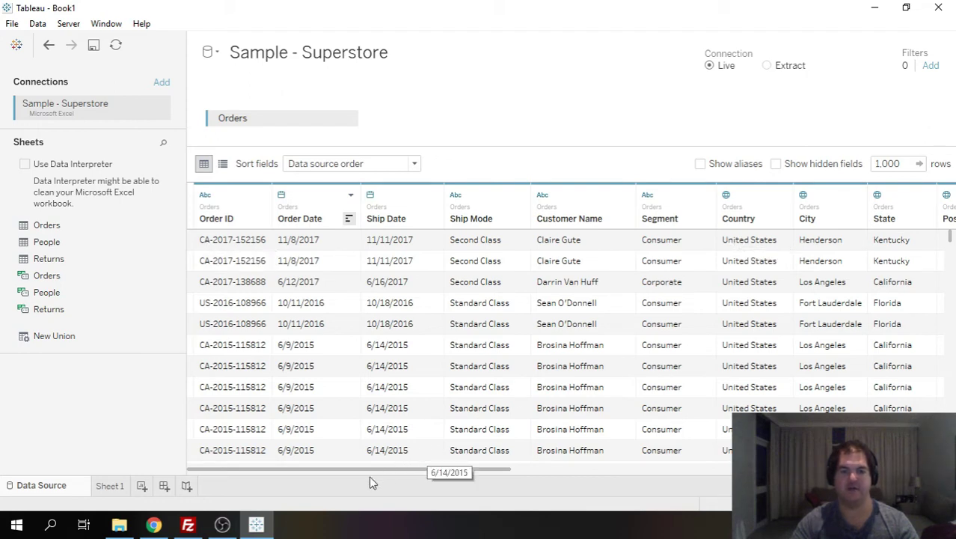
drag(395, 469, 647, 470)
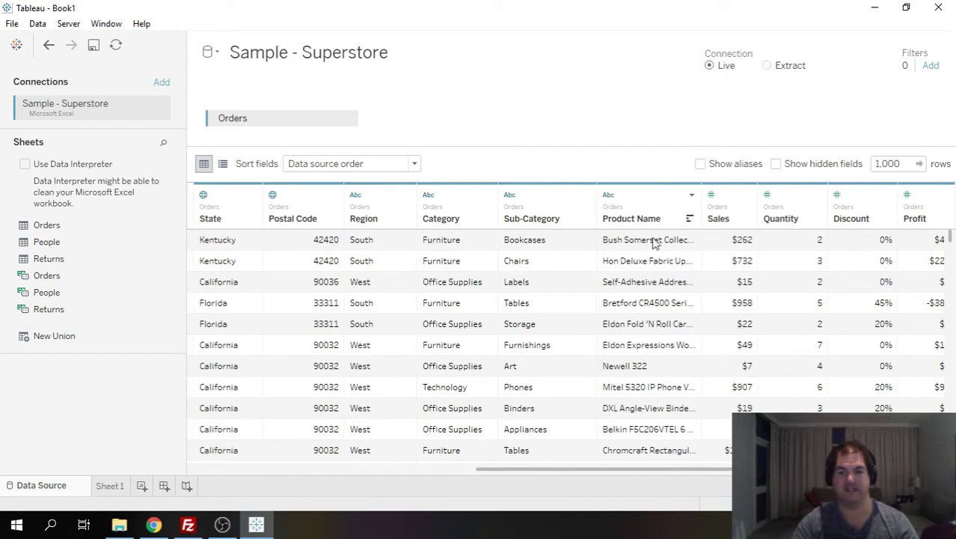
drag(647, 470, 245, 457)
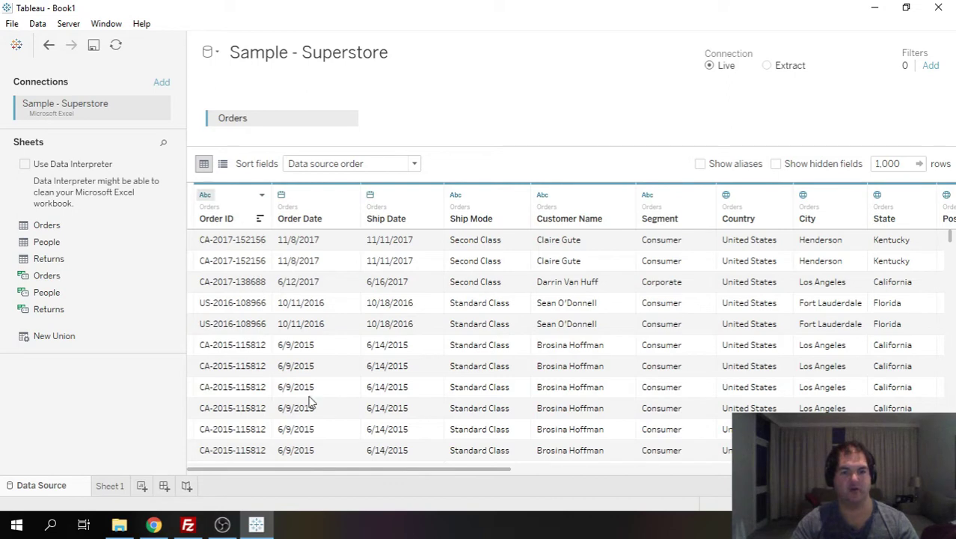
drag(331, 470, 587, 465)
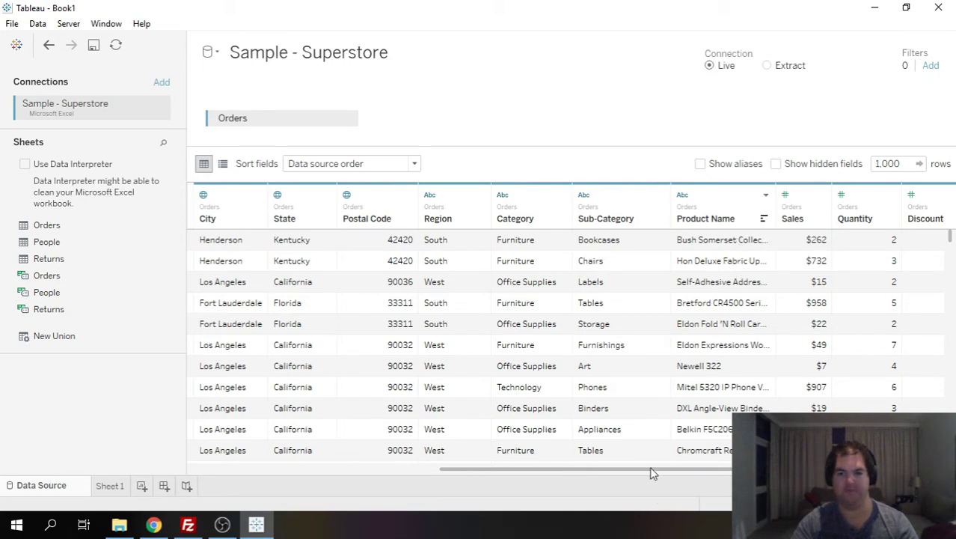
drag(655, 469, 371, 468)
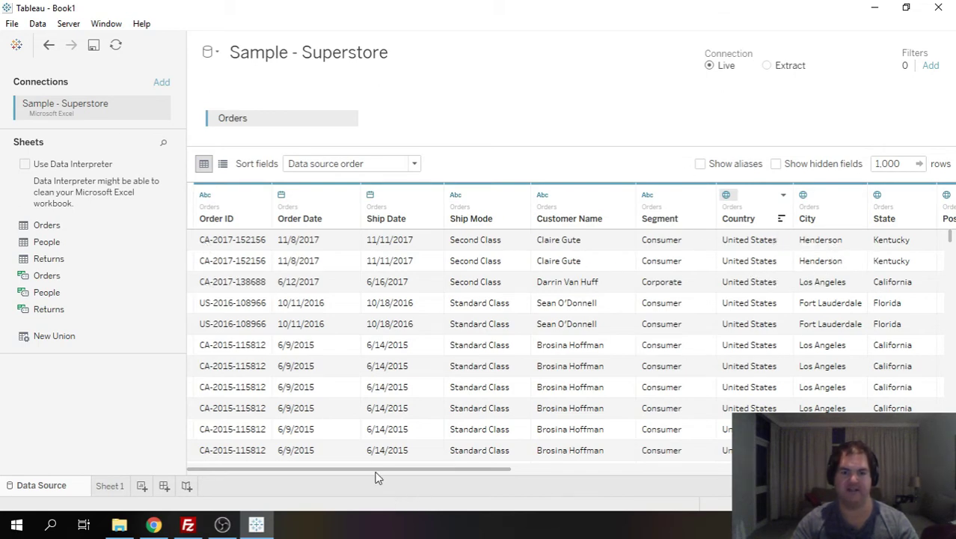
drag(376, 473, 293, 470)
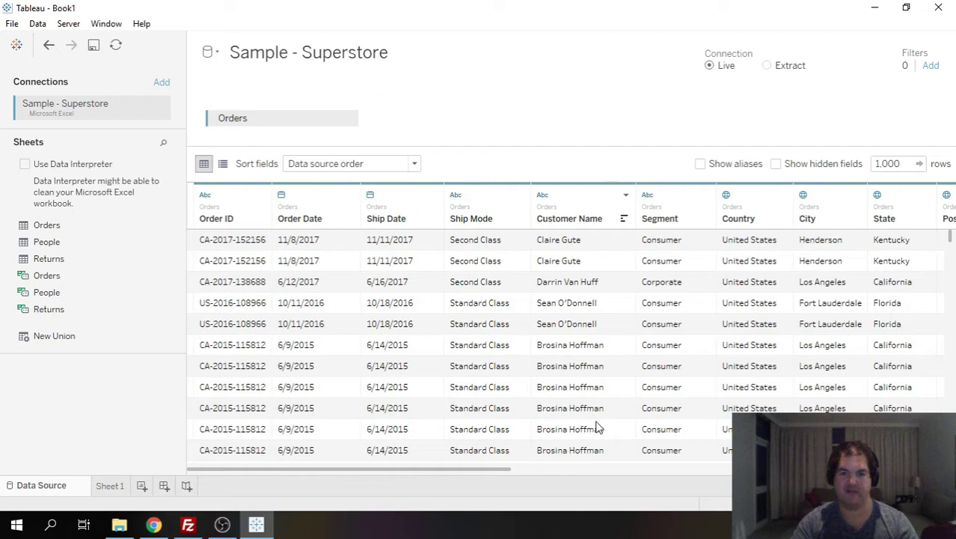
drag(347, 476, 271, 473)
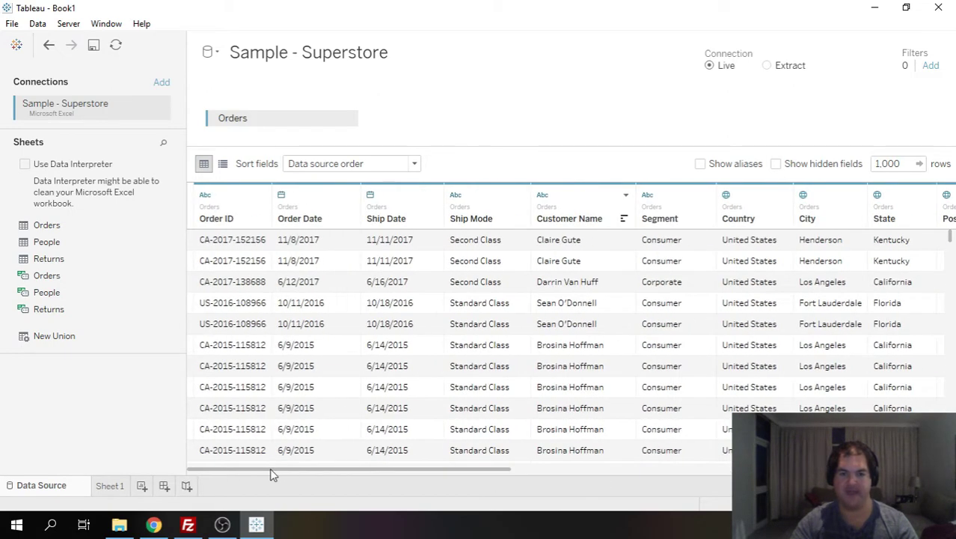
Step: Go to Sheet 1, where Customer Name appears as a 793-row text table
click(119, 488)
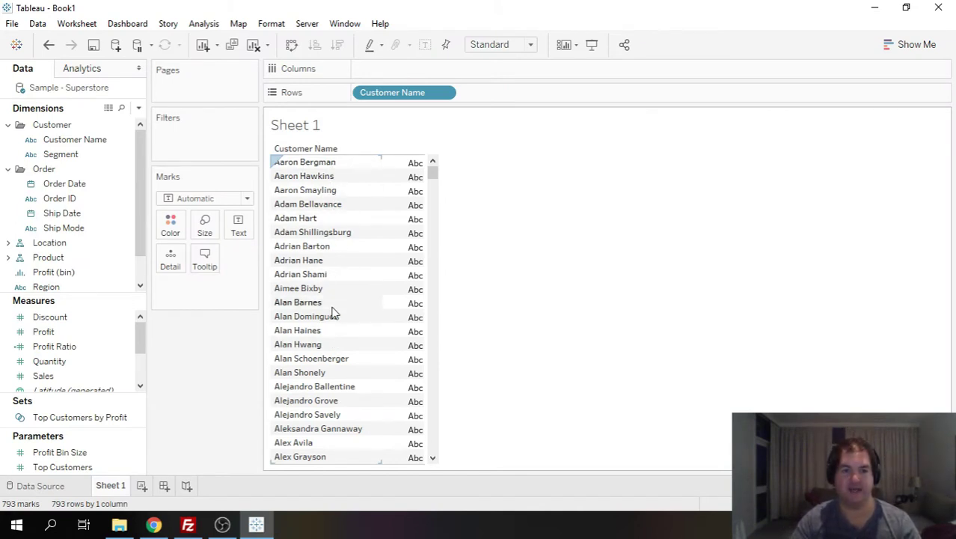
double_click(61, 92)
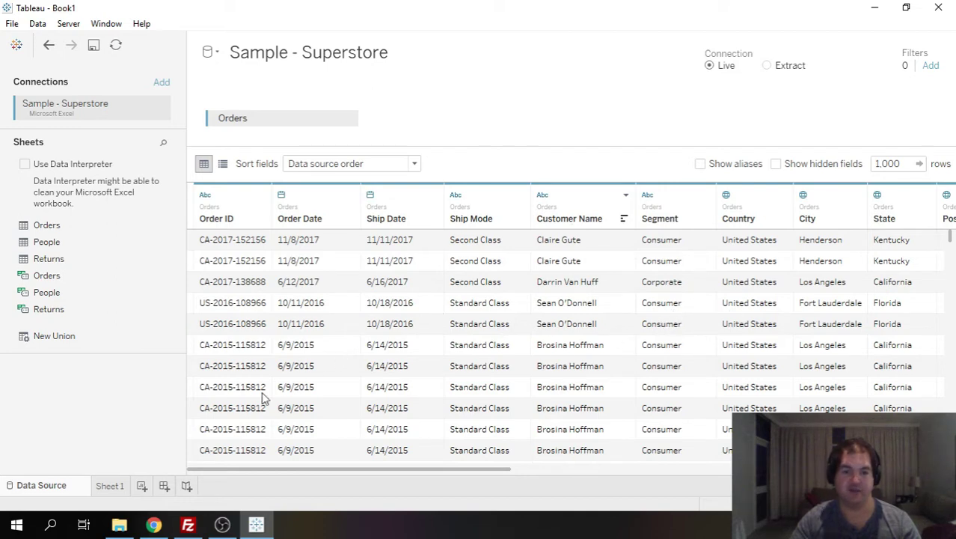
click(110, 485)
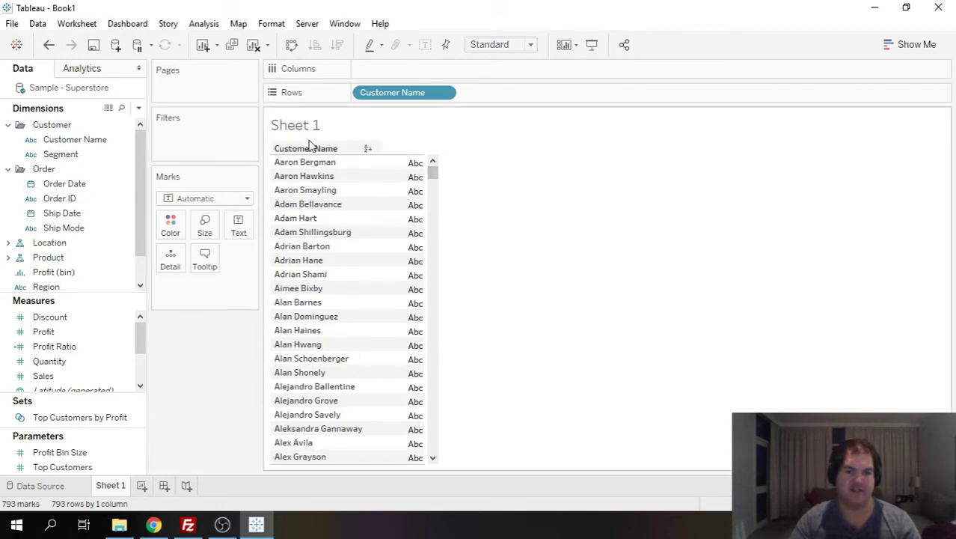
mouse_move(400, 246)
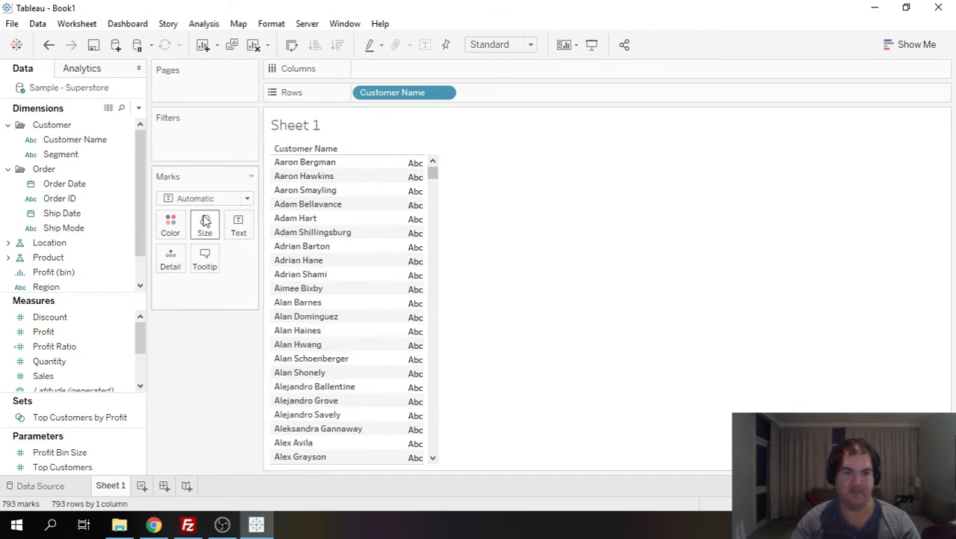
Step: Add Order Date to Rows as a discrete exact date, expanding the table to 4992 rows
click(124, 229)
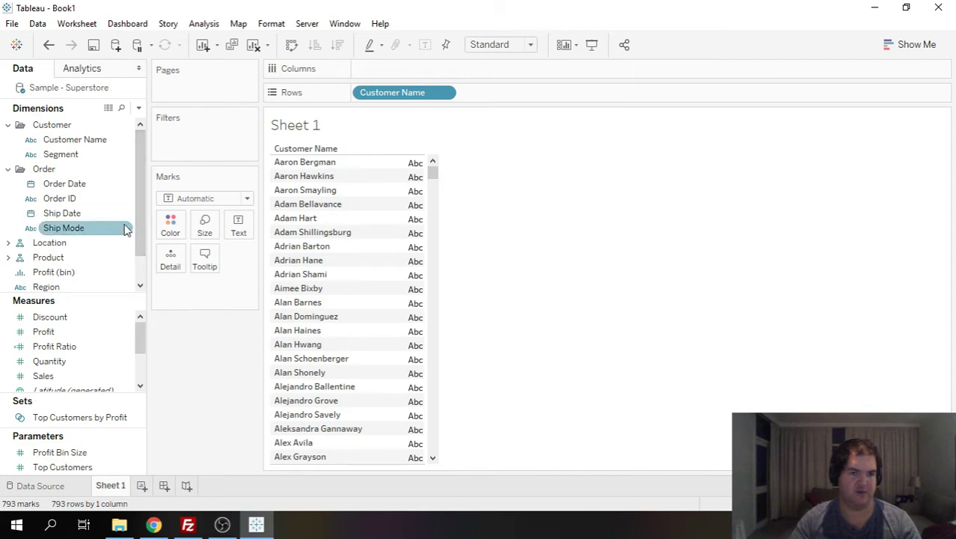
click(74, 200)
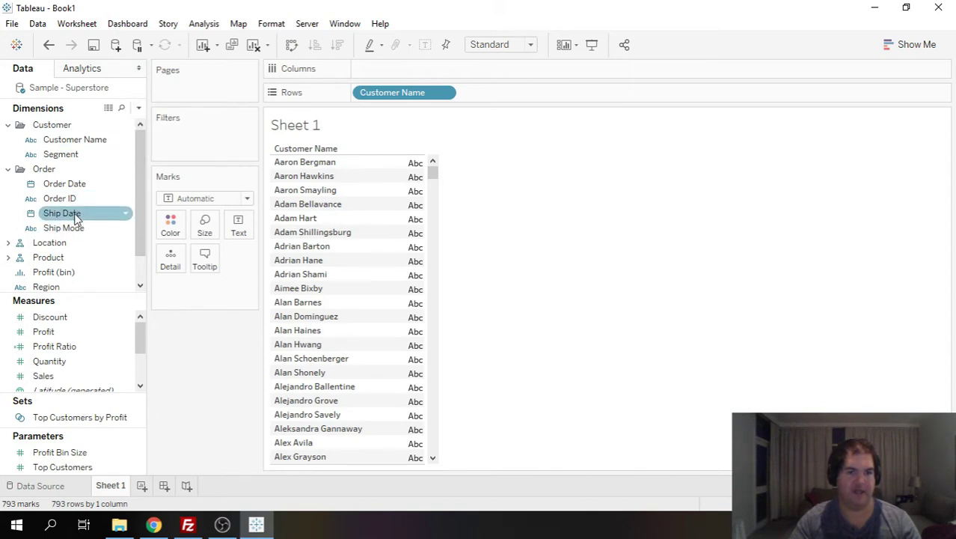
drag(69, 189, 527, 100)
click(548, 94)
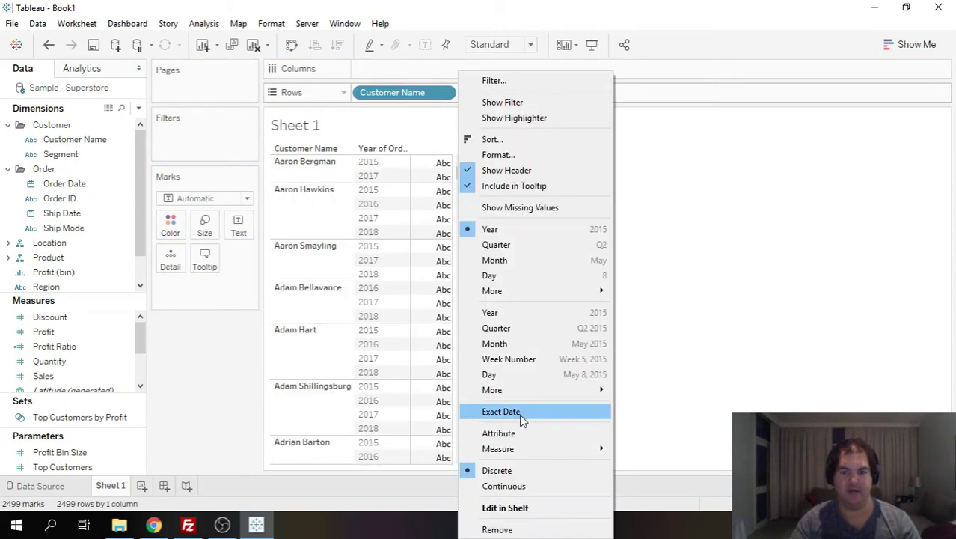
key(Escape)
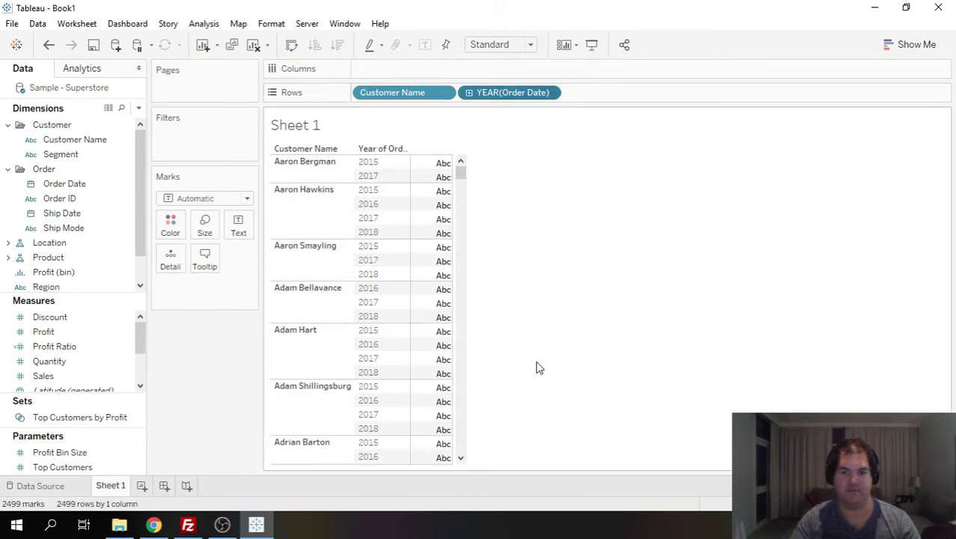
click(552, 95)
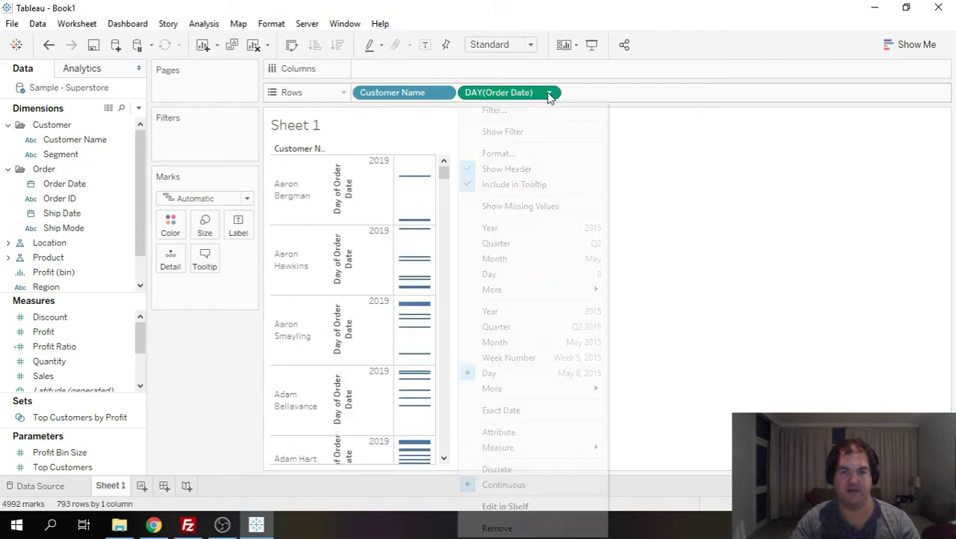
click(522, 472)
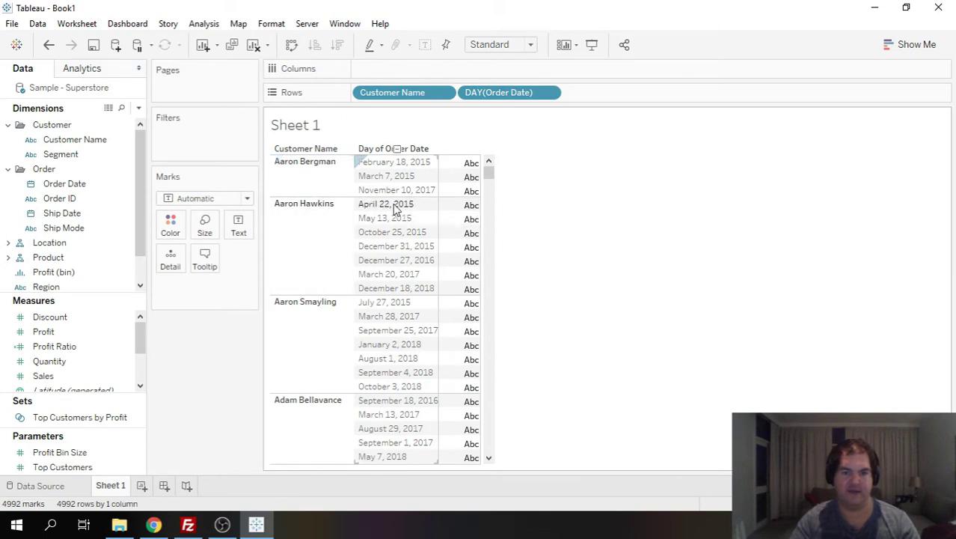
mouse_move(491, 178)
mouse_down()
mouse_move(490, 222)
mouse_move(489, 160)
mouse_up()
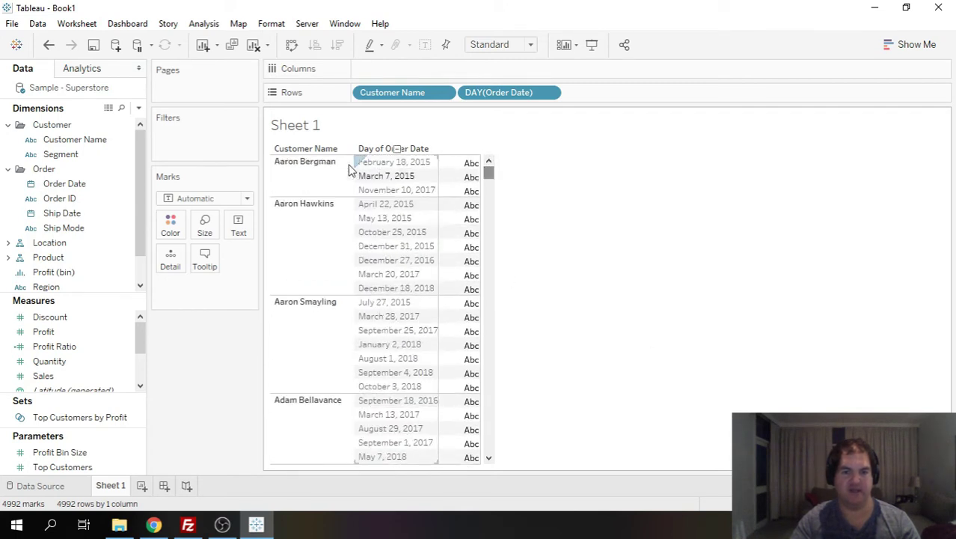
Step: Write an ad-hoc MIN(Order Date) calculation
double_click(157, 315)
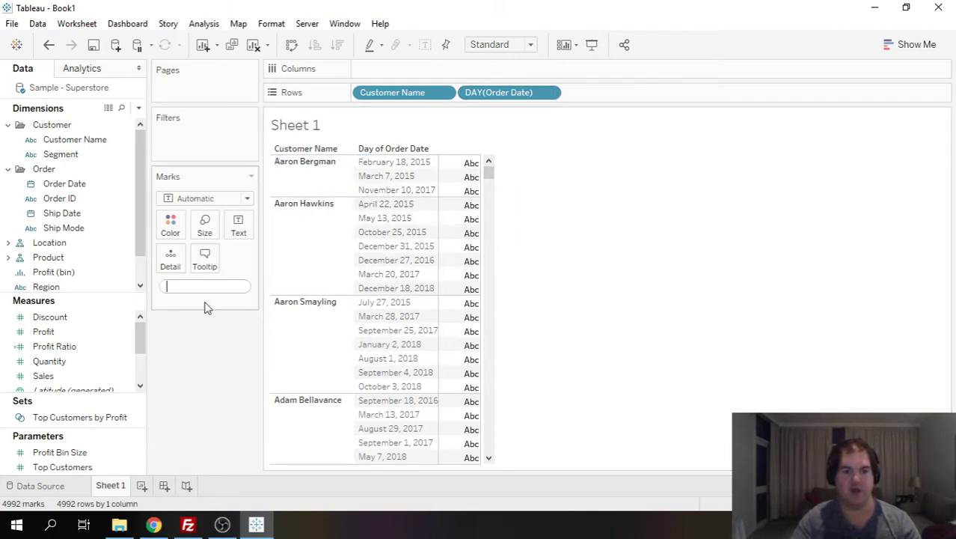
text(min()
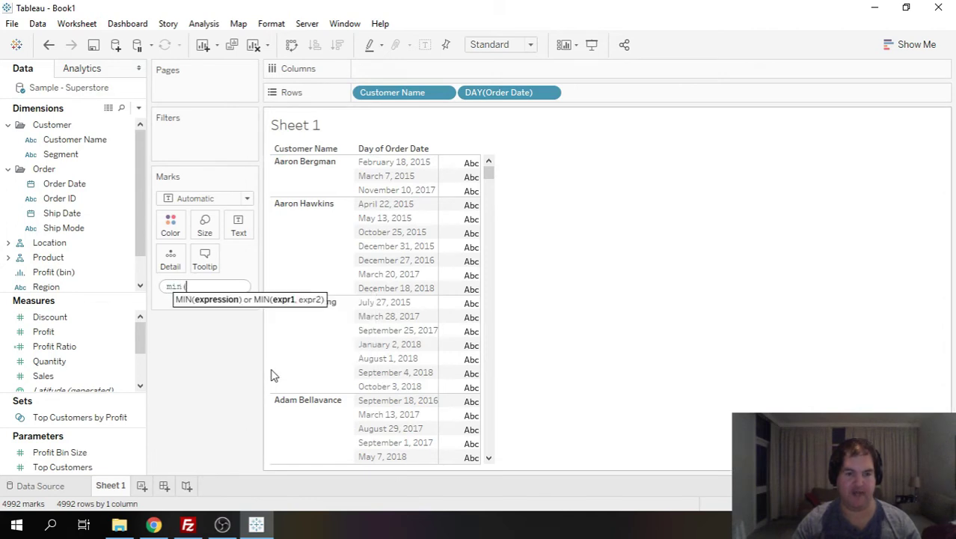
text(order)
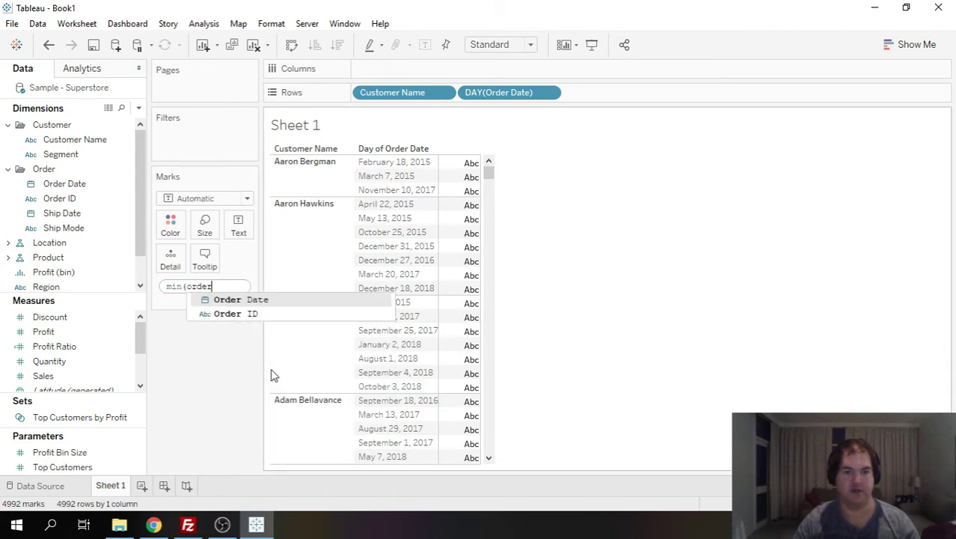
key(Return)
text())
key(Return)
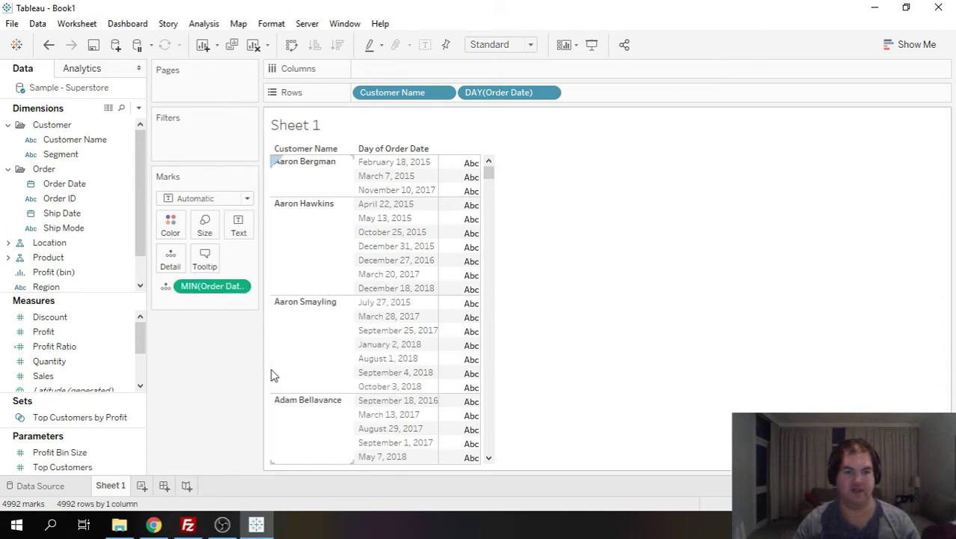
Step: Put MIN(Order Date) on Rows as discrete and remove the DAY(Order Date) pill
drag(212, 286, 625, 140)
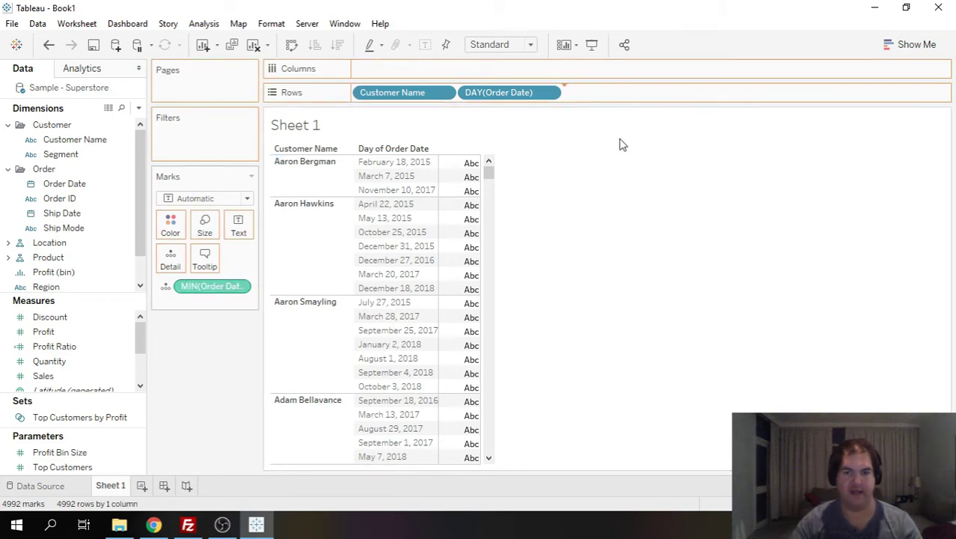
drag(615, 138, 616, 130)
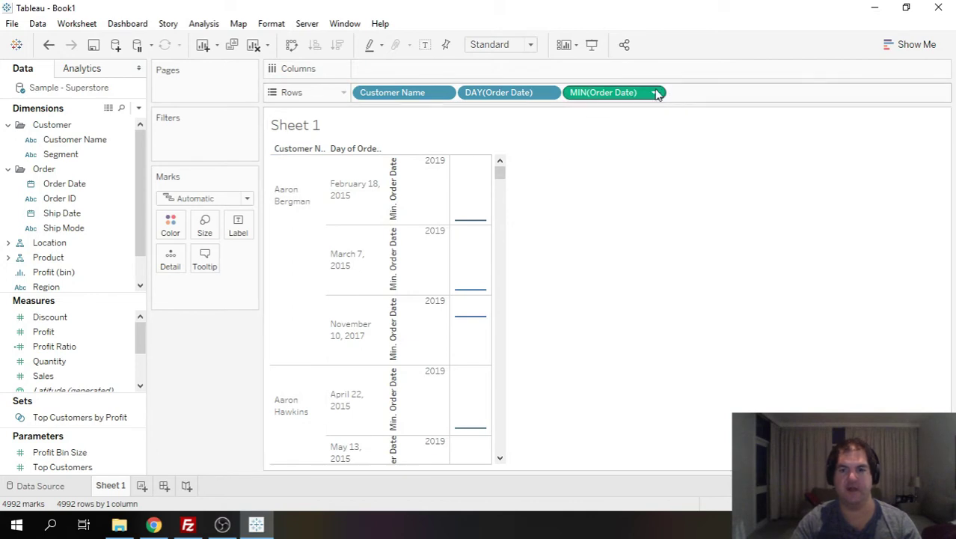
click(655, 93)
click(611, 451)
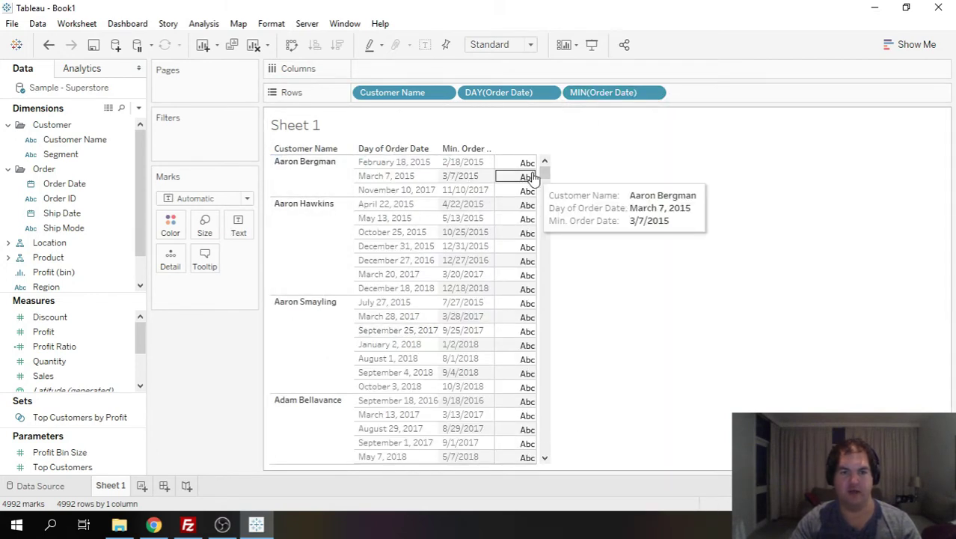
click(552, 93)
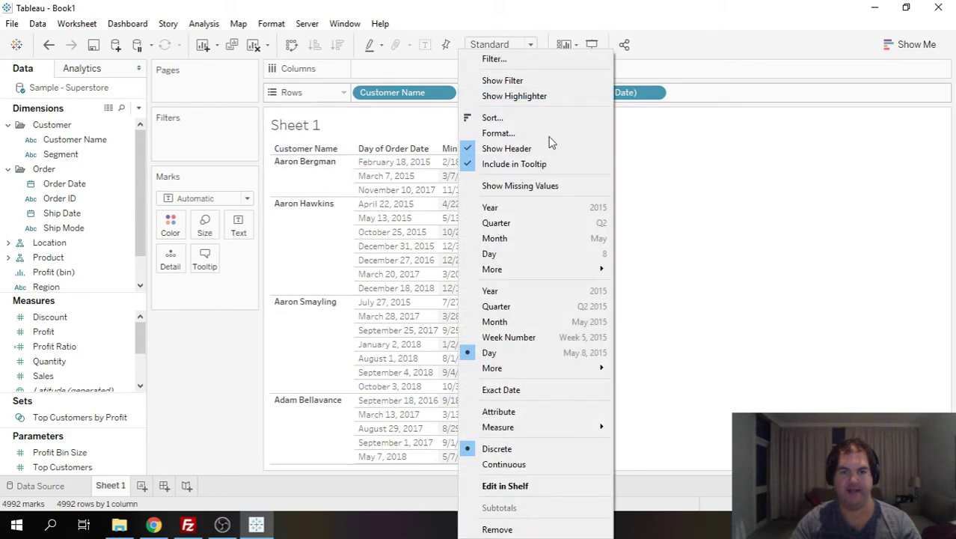
click(527, 528)
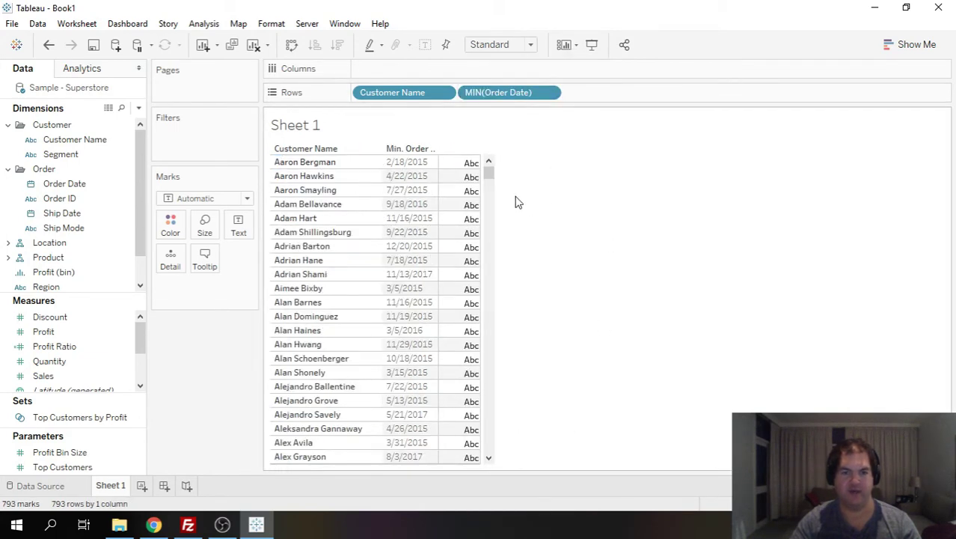
Step: Scroll the customer table, then open the Data pane dropdown menu
mouse_move(490, 172)
mouse_down()
mouse_move(511, 462)
mouse_move(495, 156)
mouse_up()
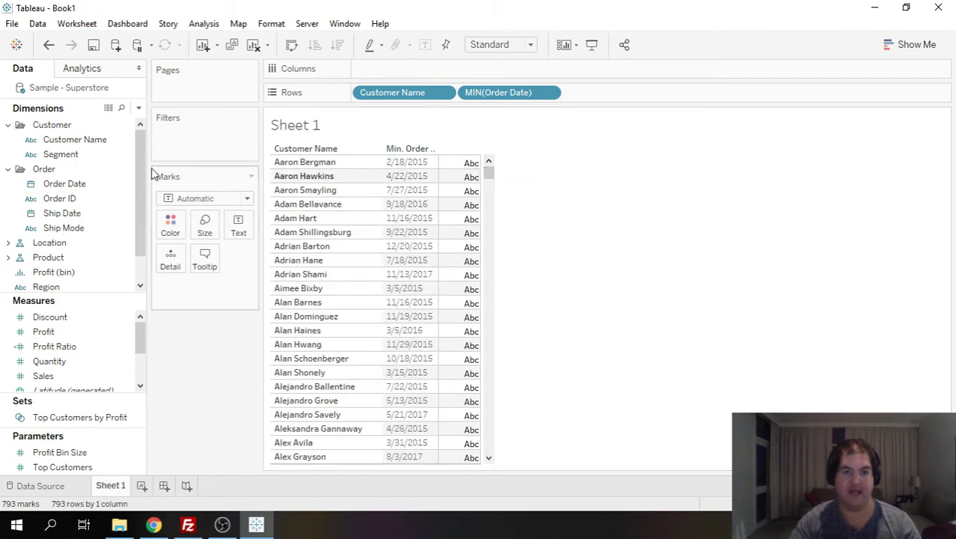
click(141, 110)
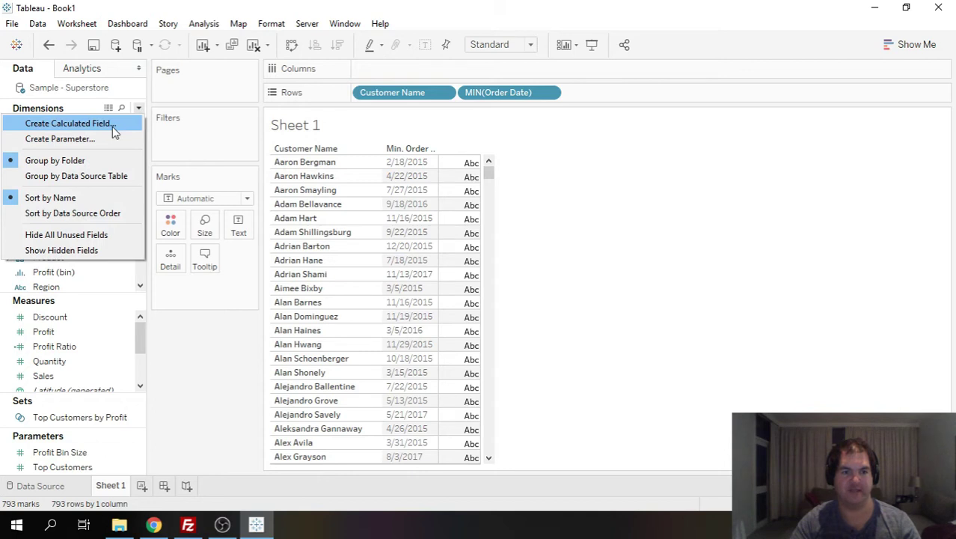
Step: Create calculated field {fixed [Customer Name]: min([Order Date])} named Fixed Min Order Date (Customer Name)
click(112, 126)
click(308, 282)
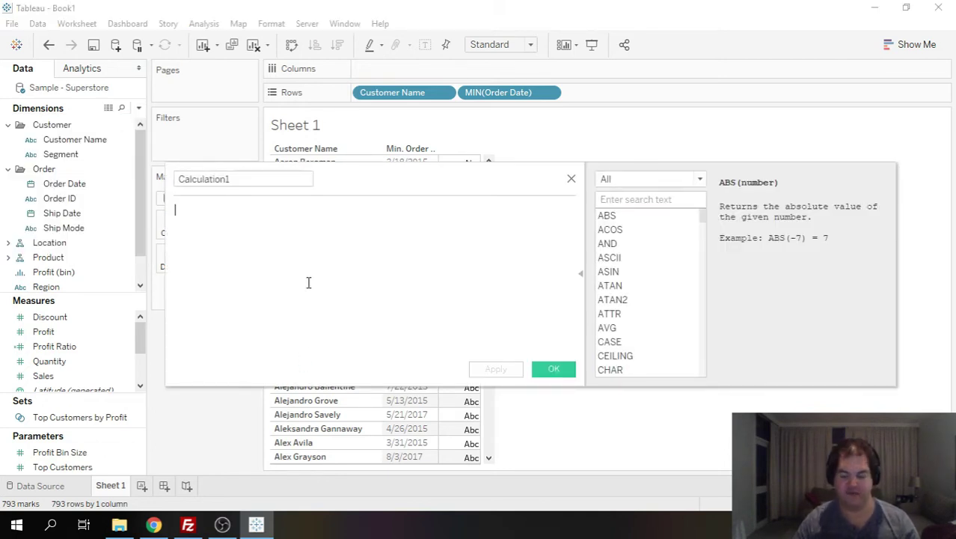
text({fixed)
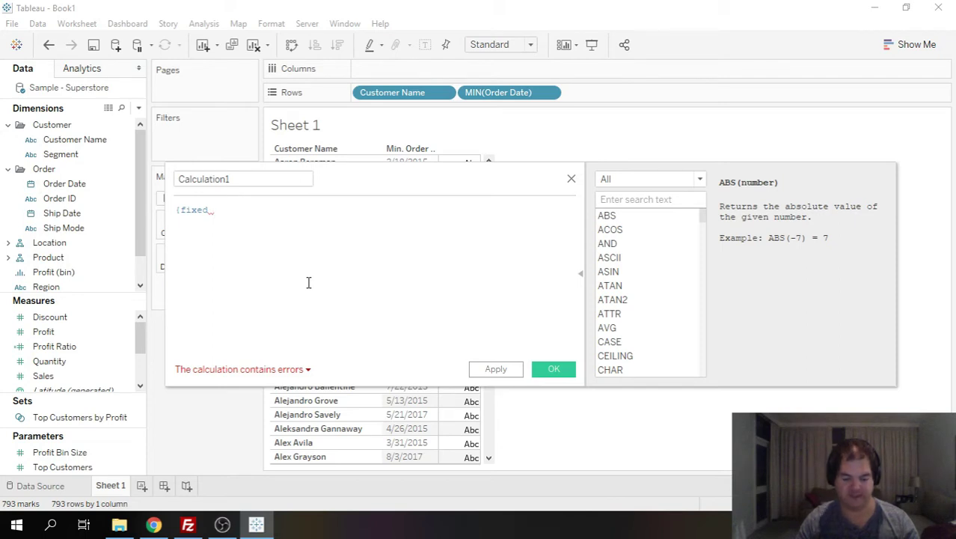
text( custom)
key(Return)
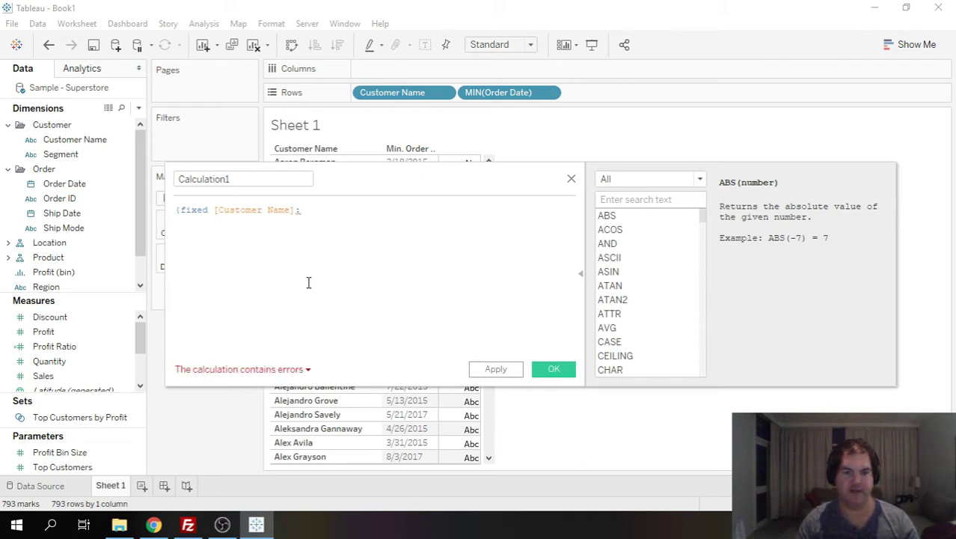
text(mi)
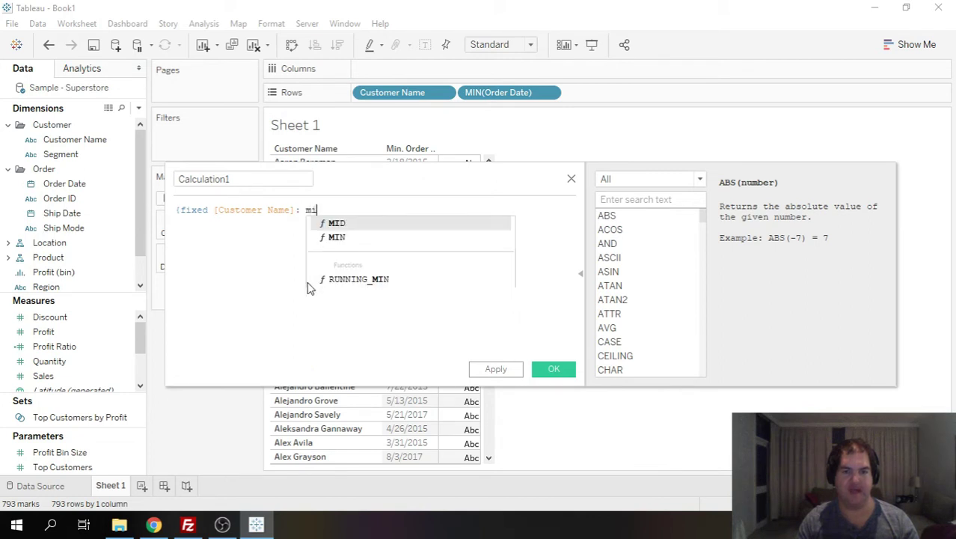
text(n()
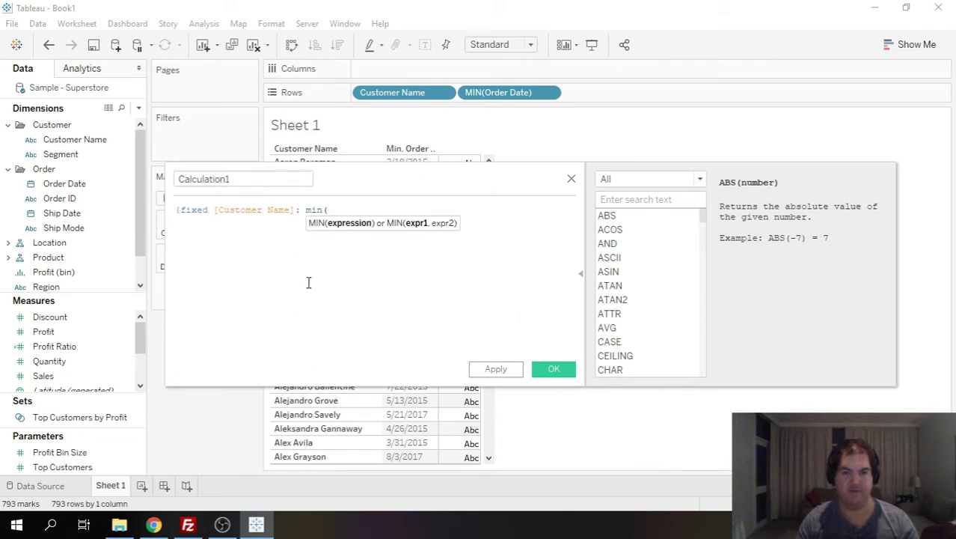
text(or)
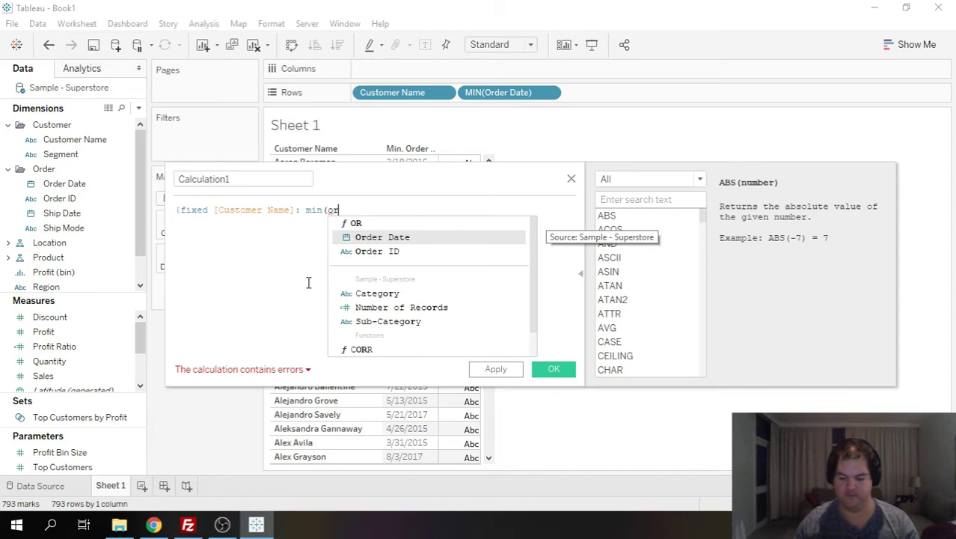
key(Return)
text())
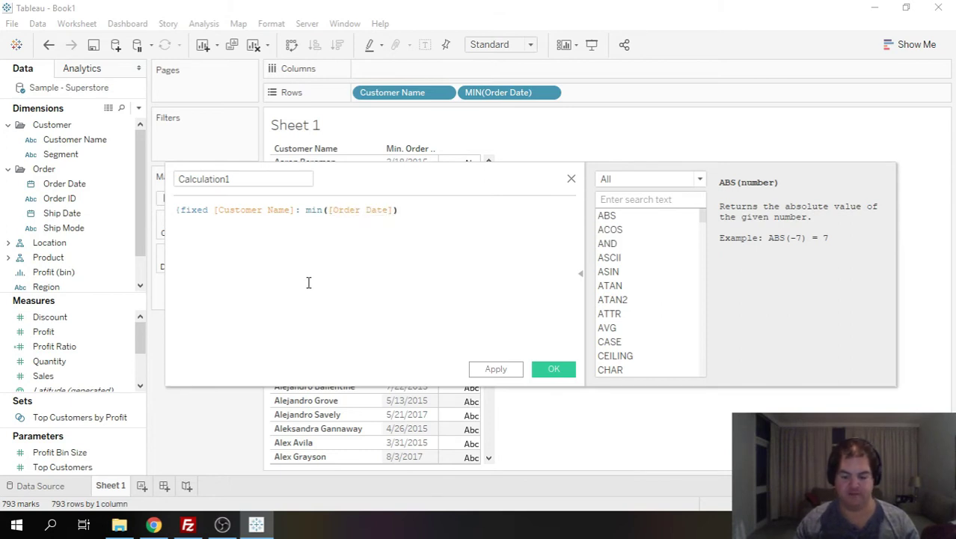
text(})
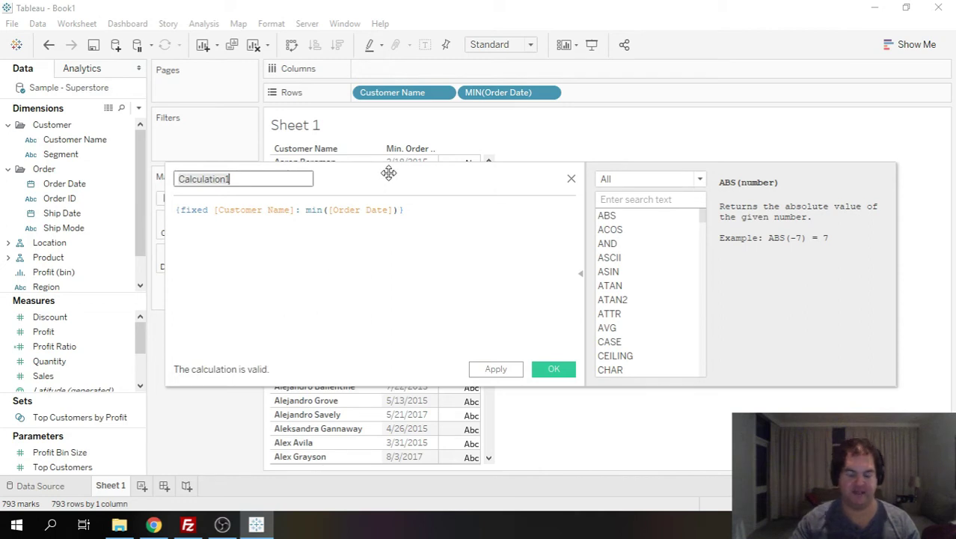
text(Fixed Order)
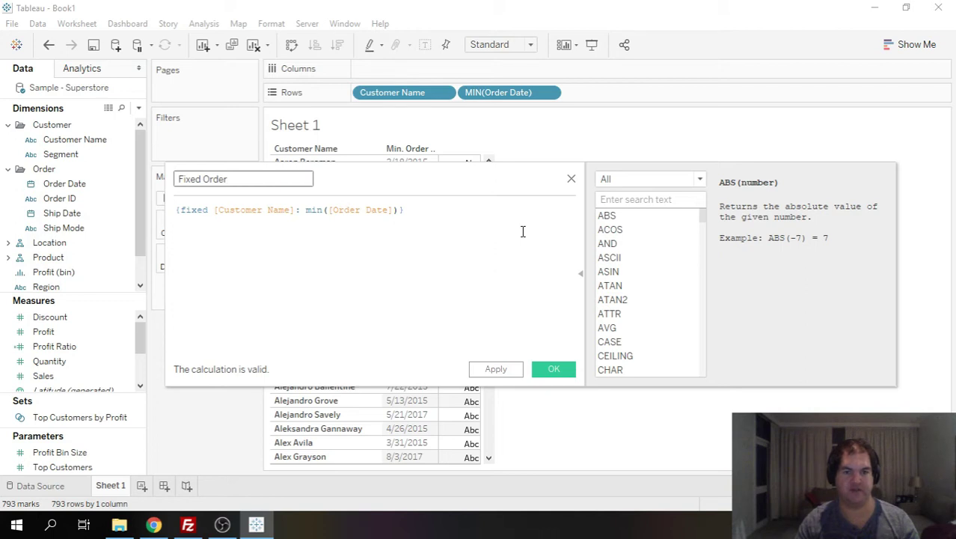
key(BackSpace)
key(BackSpace)
key(BackSpace)
key(BackSpace)
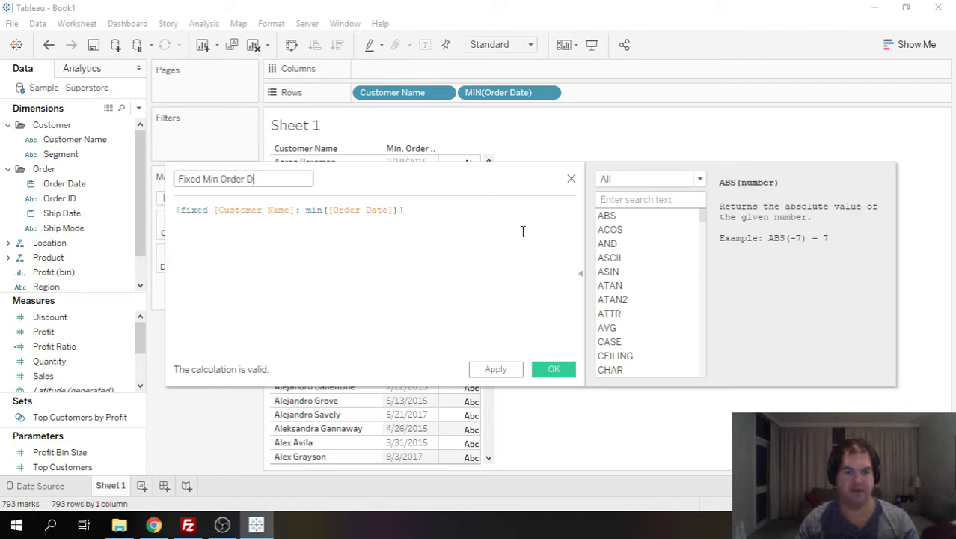
text(()
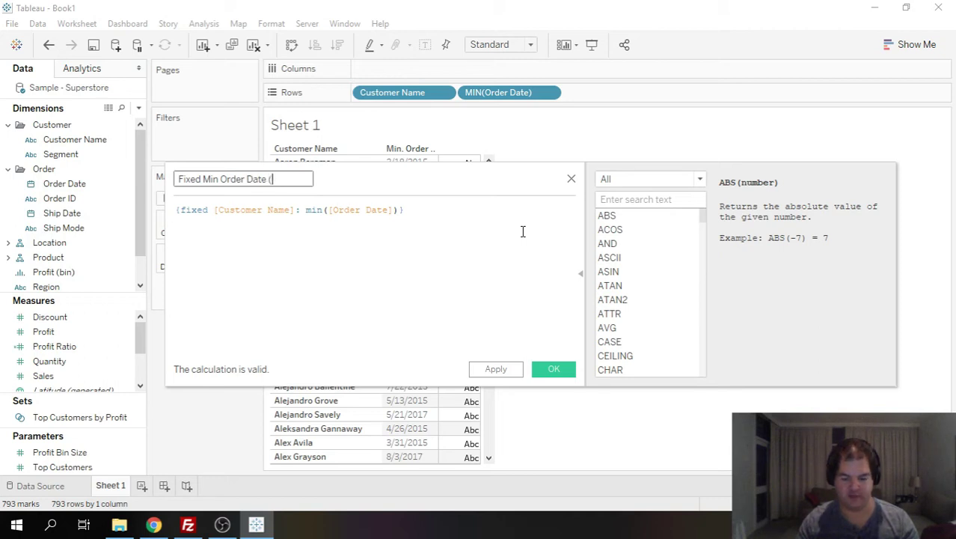
text(Customer Name))
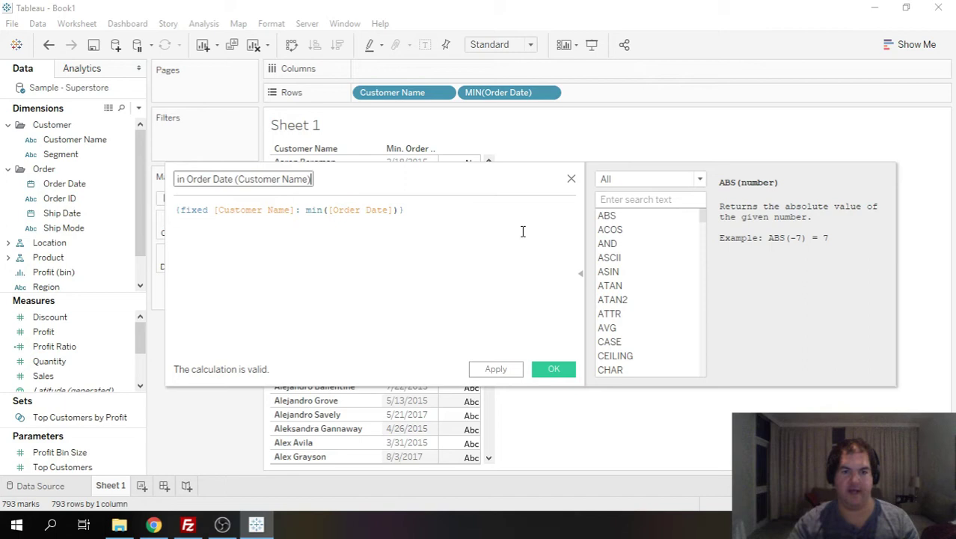
Step: Save the calculation and add it to Rows as a discrete exact-day date column
click(553, 371)
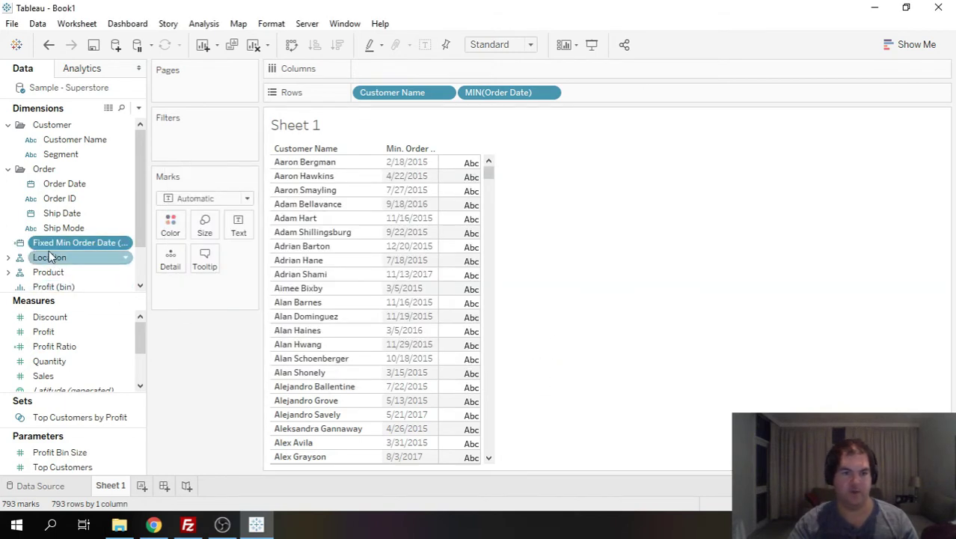
drag(60, 243, 587, 97)
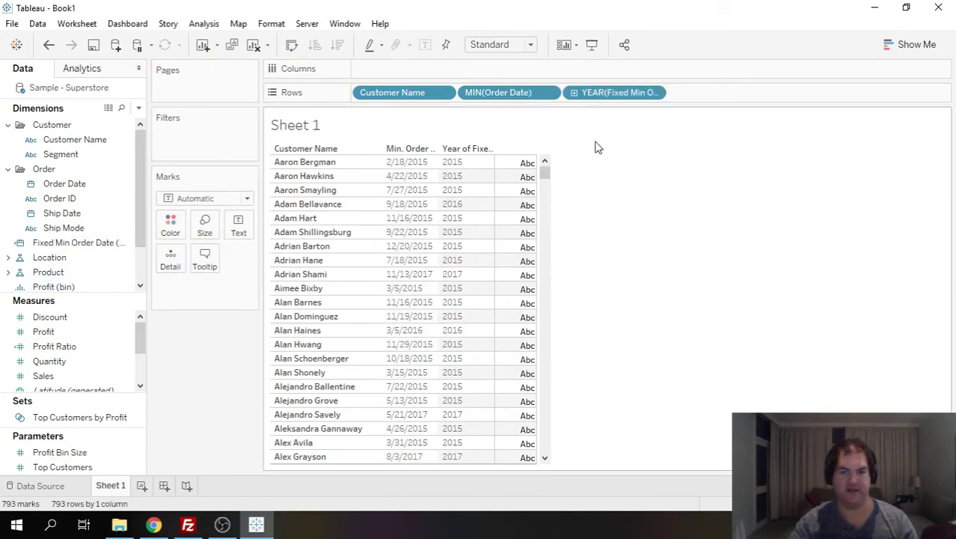
click(655, 93)
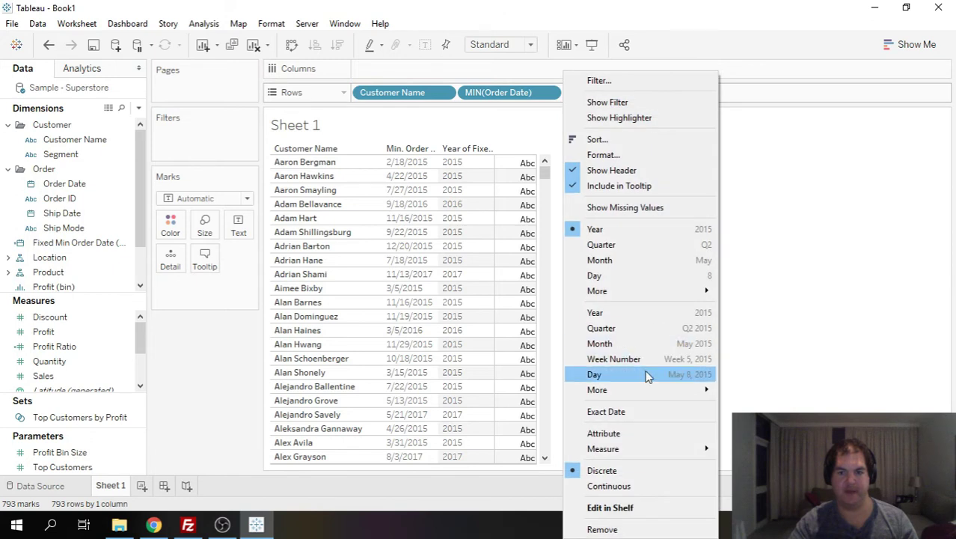
click(661, 320)
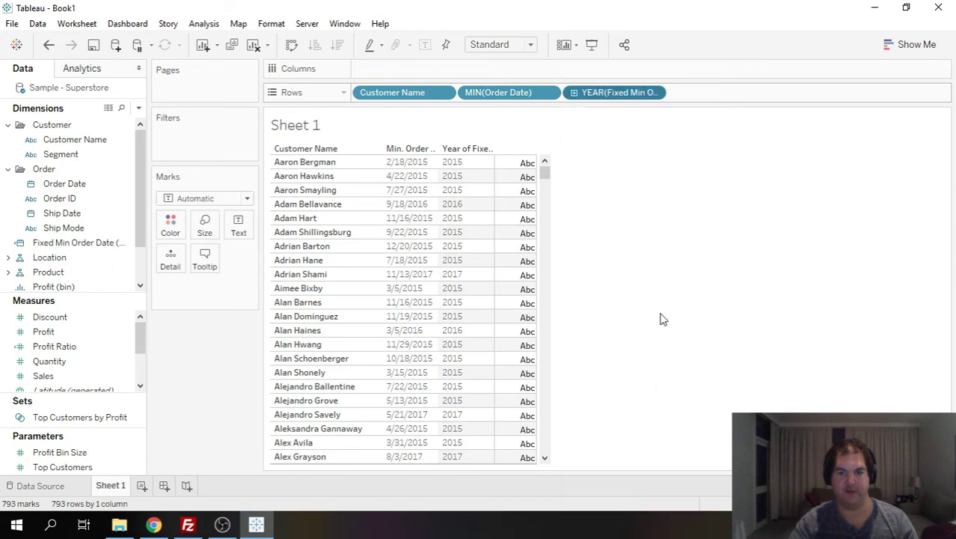
click(653, 93)
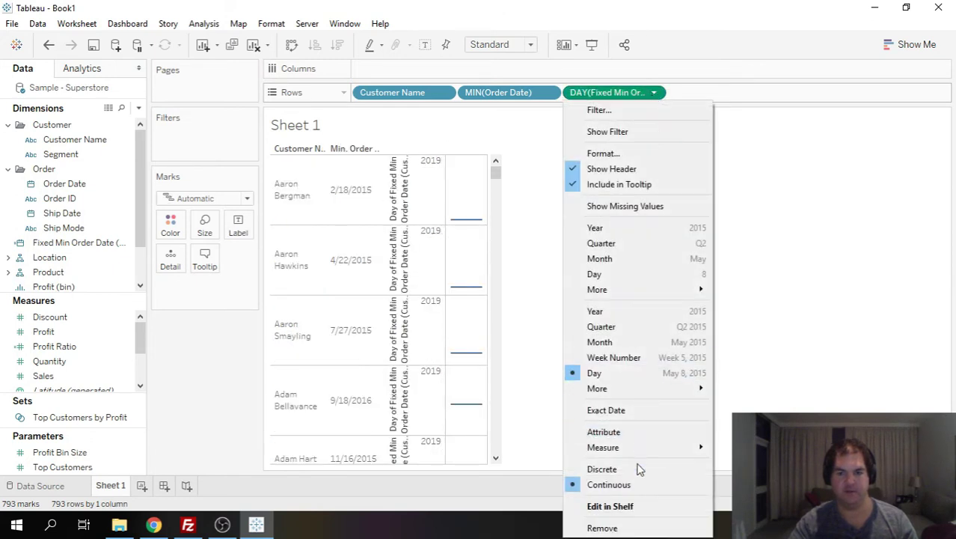
click(603, 469)
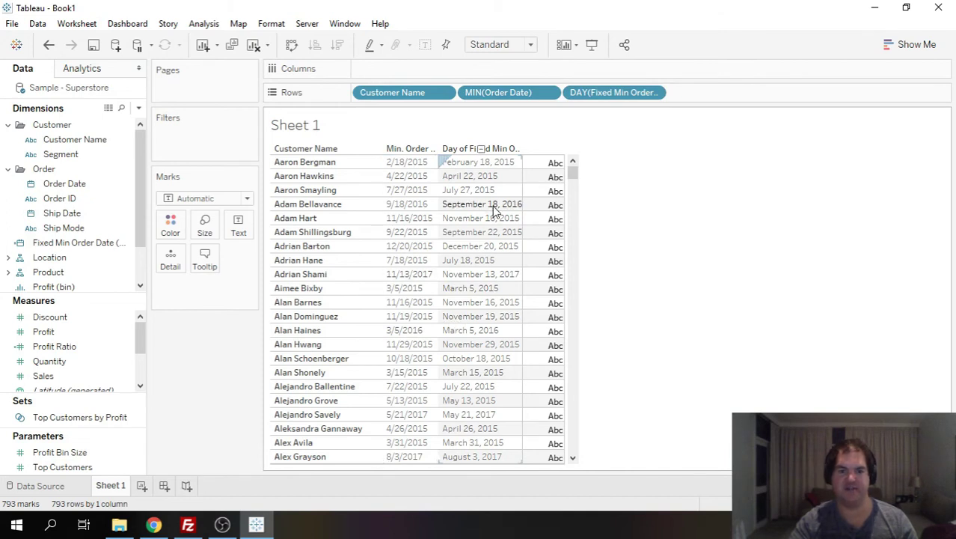
click(122, 245)
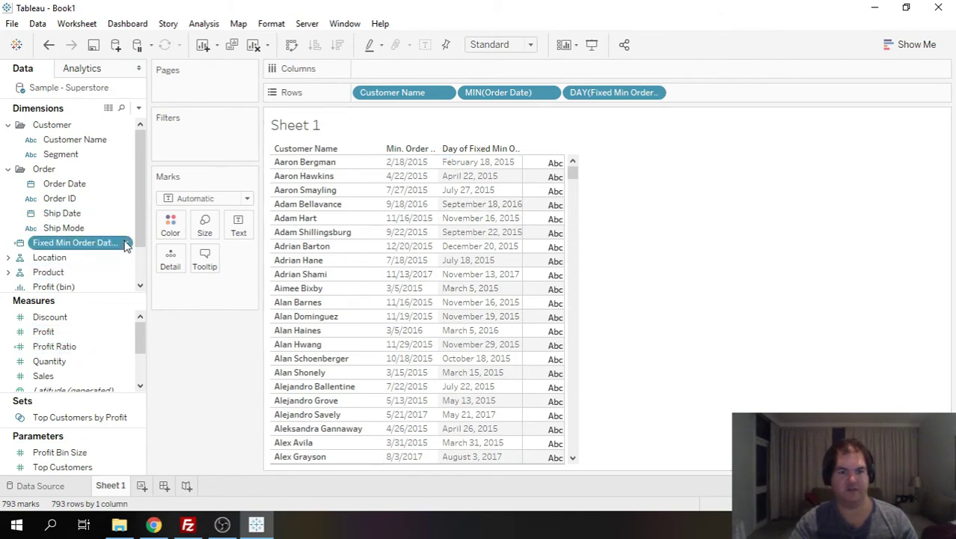
click(125, 242)
Step: Change the formula to {fixed [Customer Name],[Product Name]: min([Order Date])} and apply it
click(171, 86)
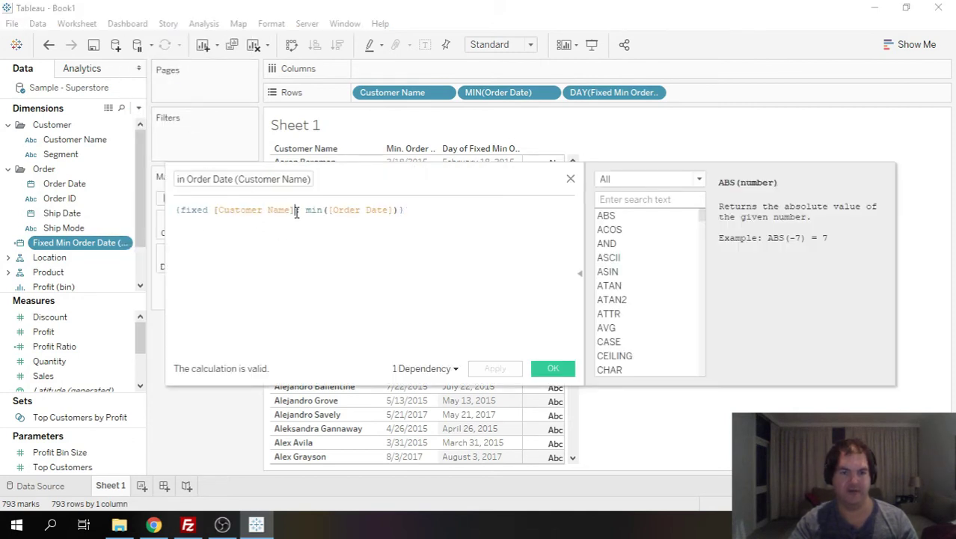
text([Product Name])
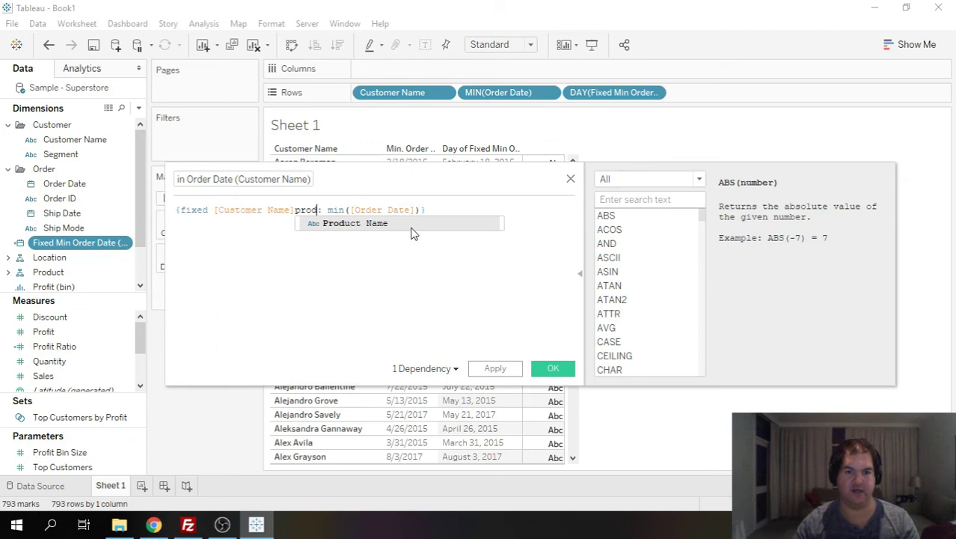
click(295, 210)
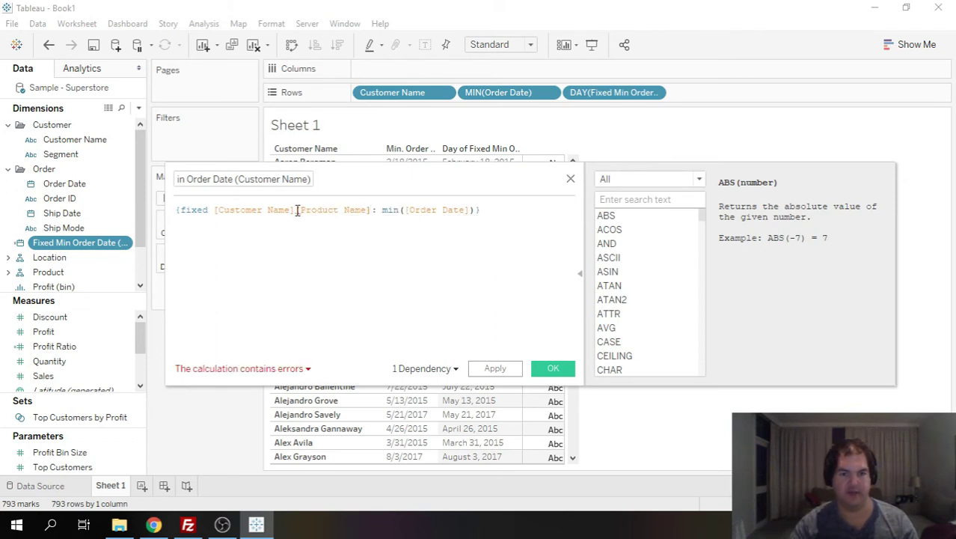
text(,)
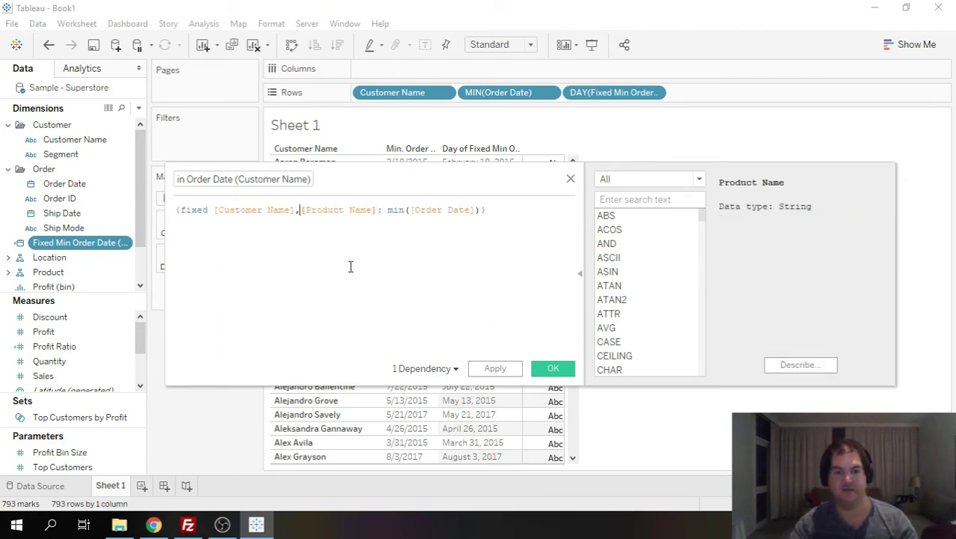
click(409, 229)
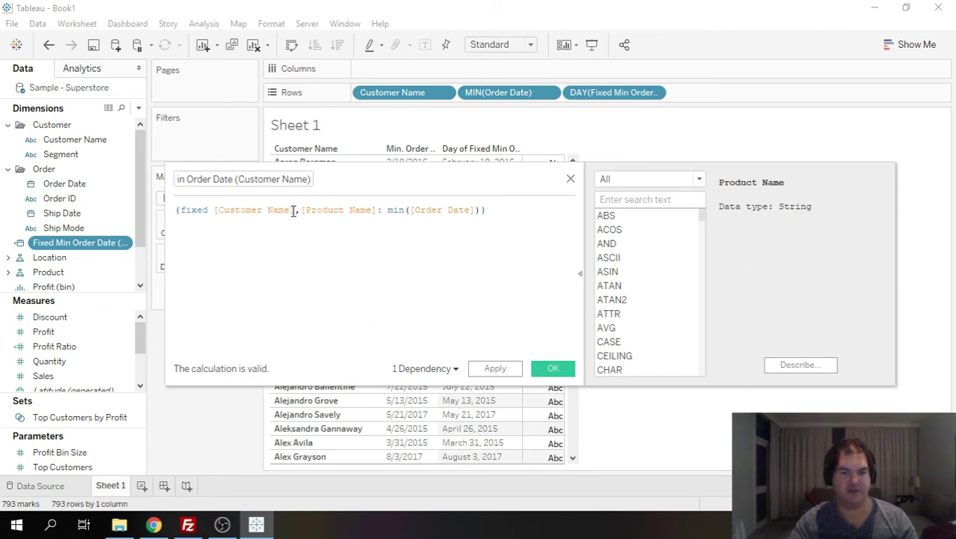
drag(293, 210, 226, 213)
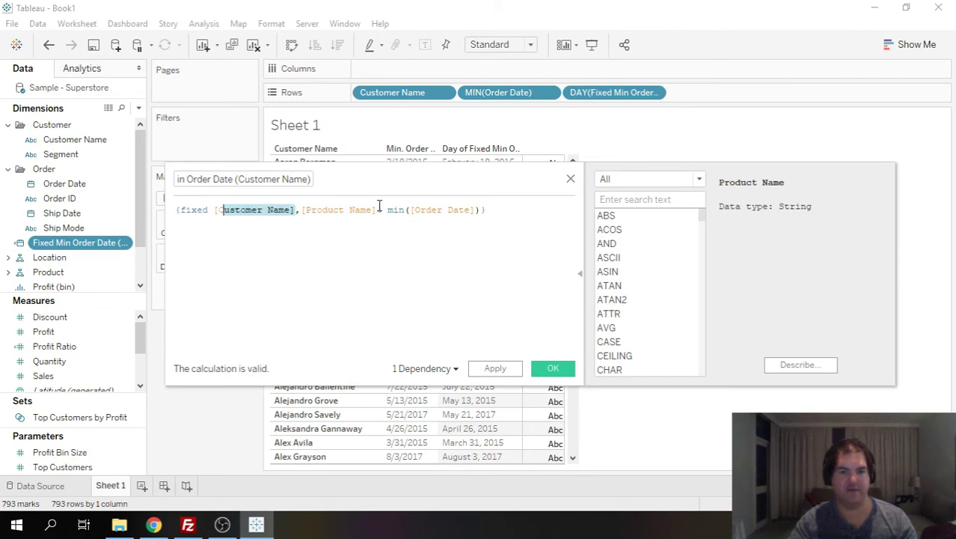
drag(376, 210, 315, 213)
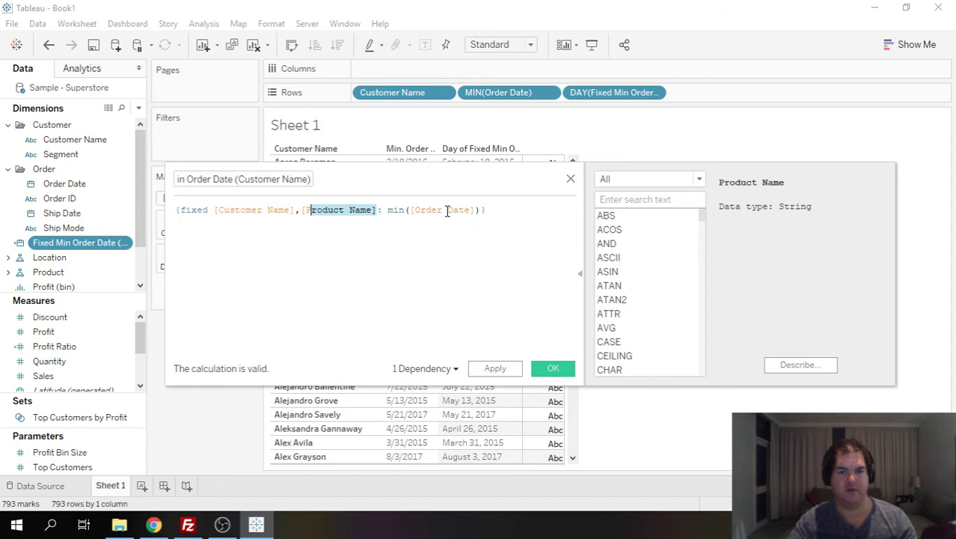
key(End)
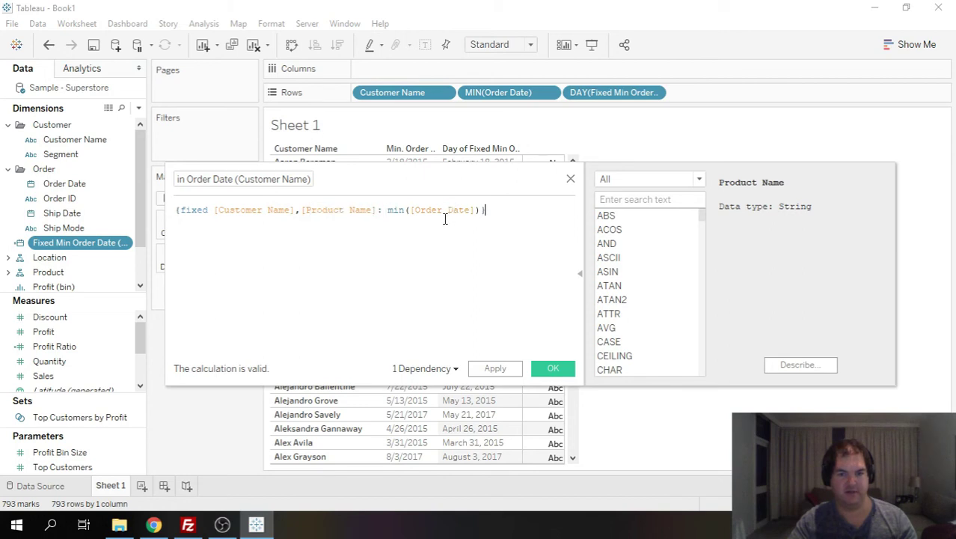
click(554, 371)
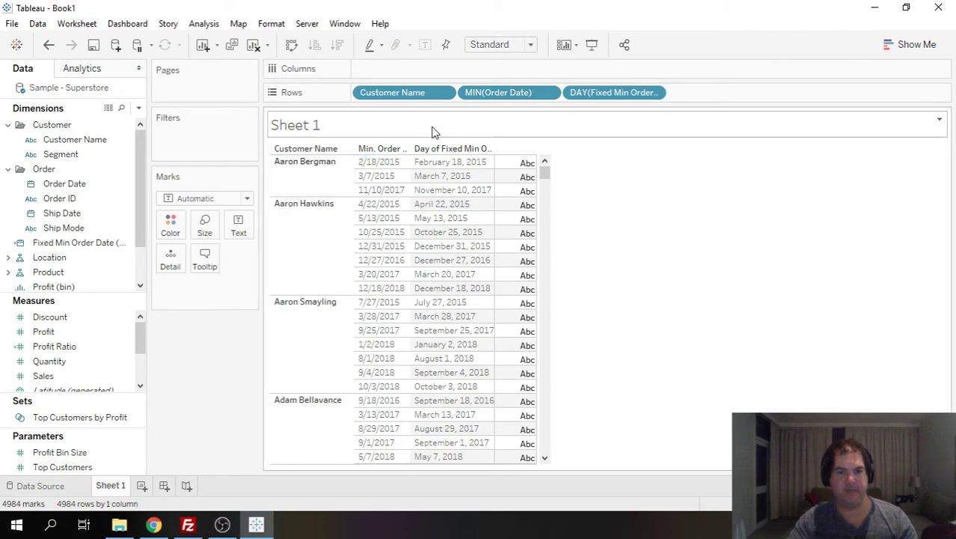
Step: Check the MIN(Order Date) pill menu, then start a search of the Data pane fields
click(550, 93)
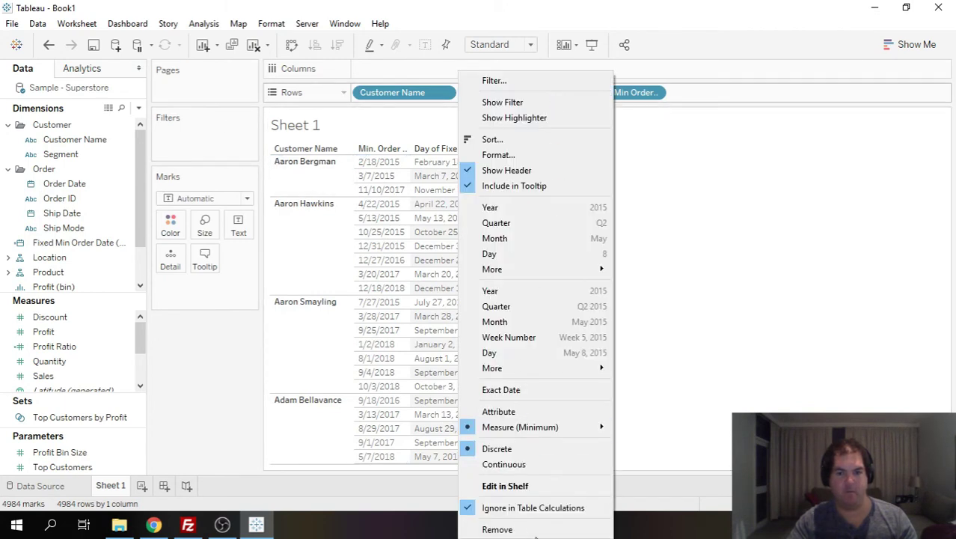
key(Escape)
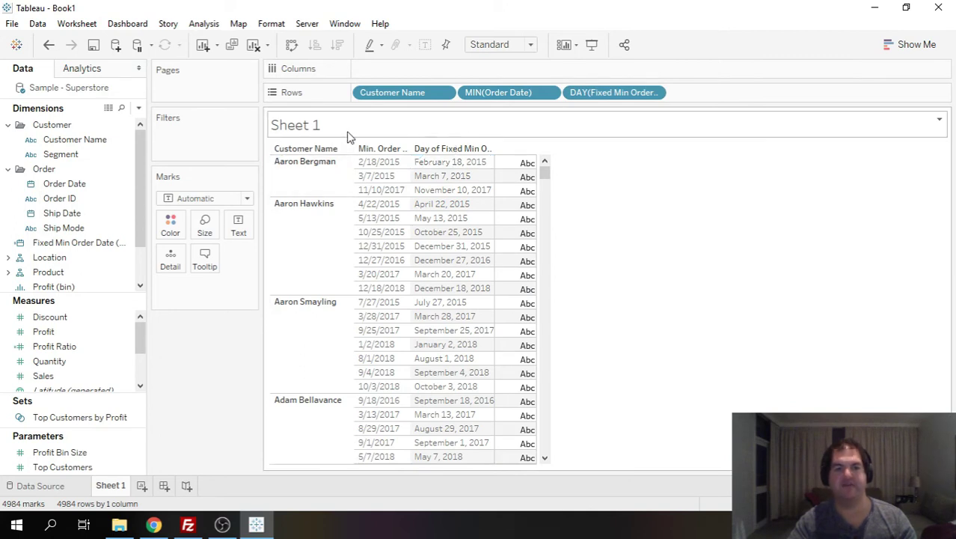
click(122, 108)
Step: Search 'prod', add Product Name to Rows with all members, and remove MIN(Order Date)
text(prod)
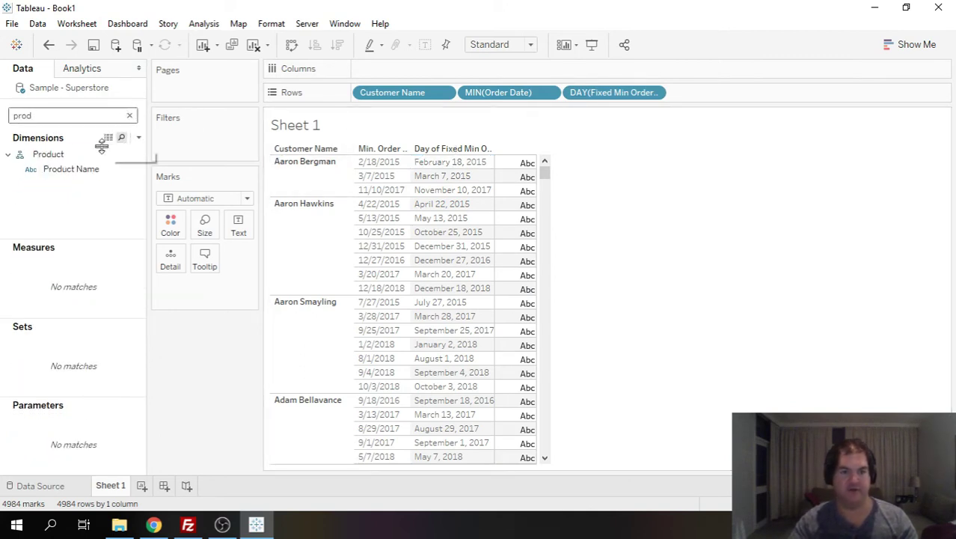
drag(74, 169, 567, 103)
click(493, 252)
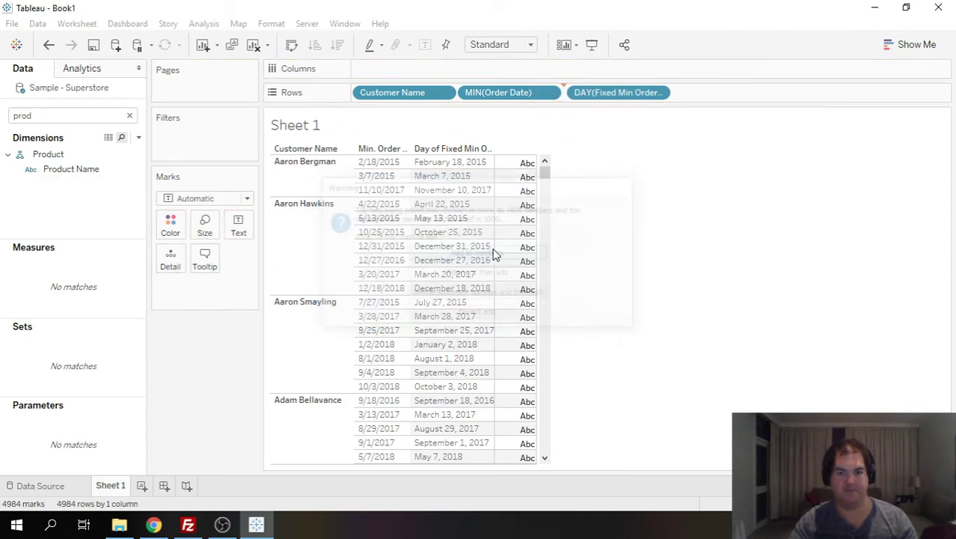
click(548, 93)
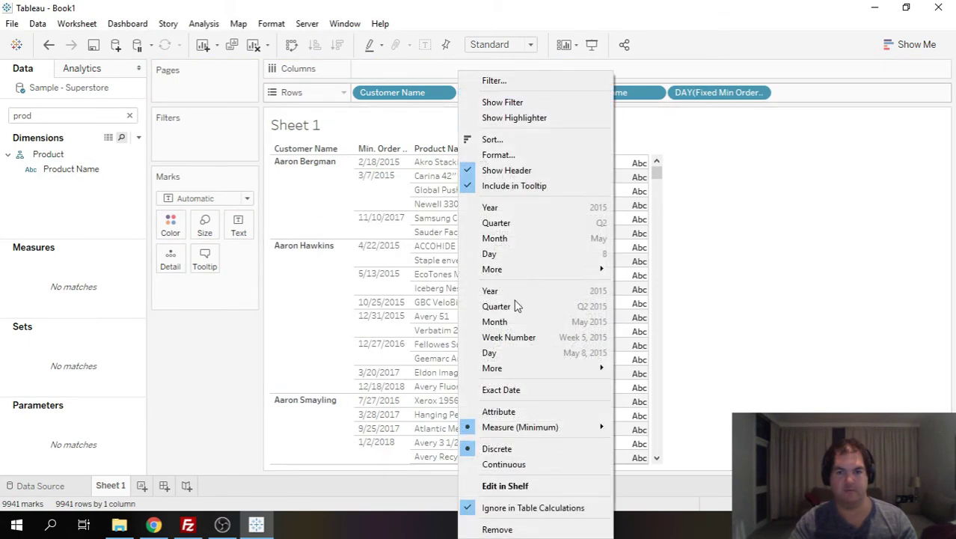
click(516, 528)
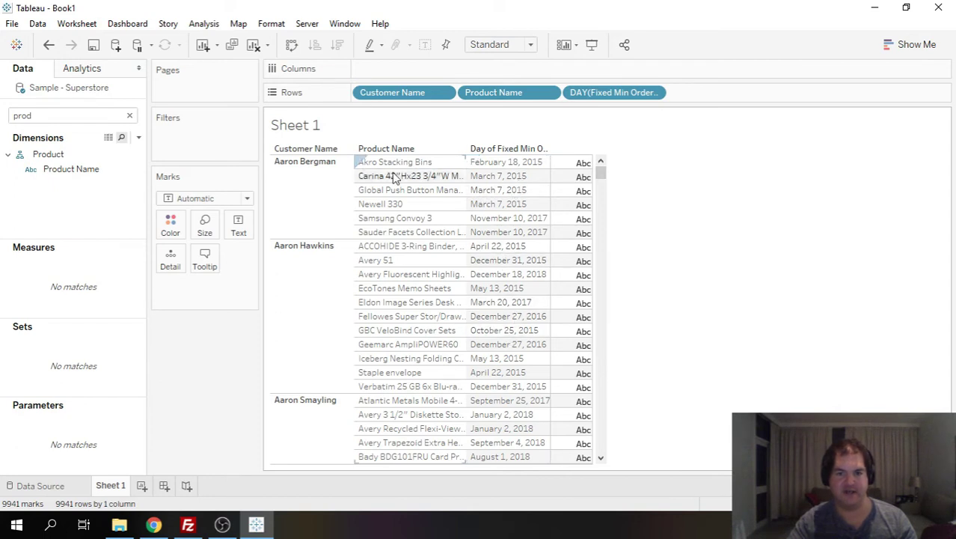
Step: Search 'order' and place Order ID on Rows between Customer Name and Product Name, adding all members
double_click(56, 116)
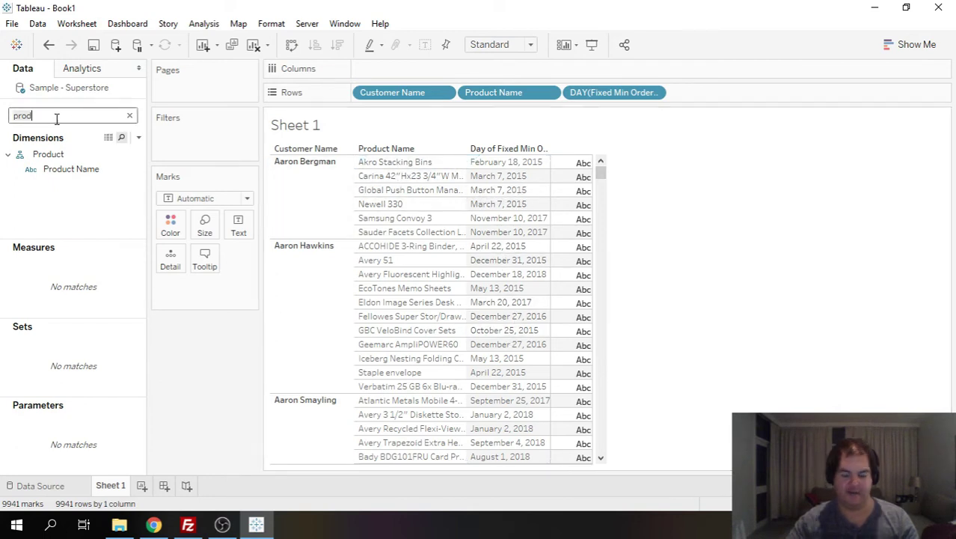
text(odr)
key(BackSpace)
key(BackSpace)
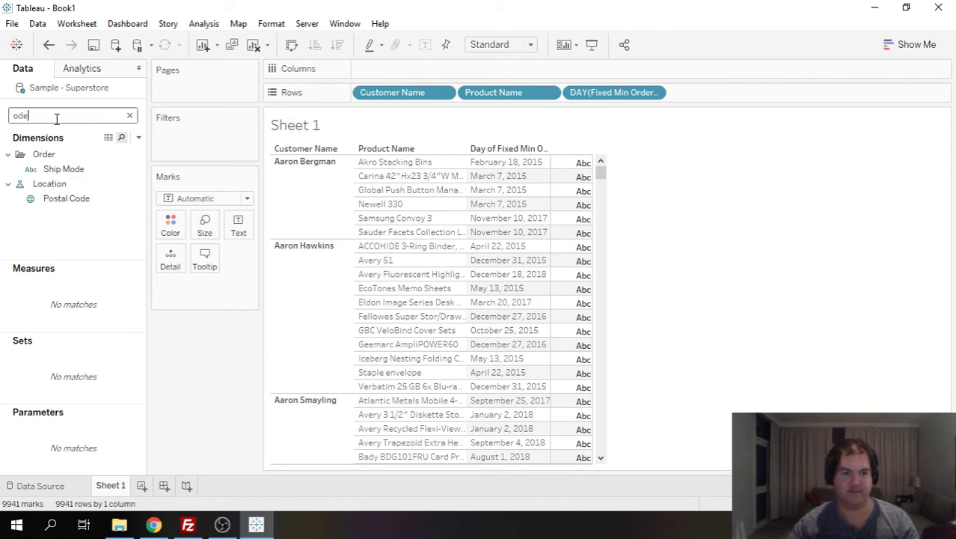
text(rder)
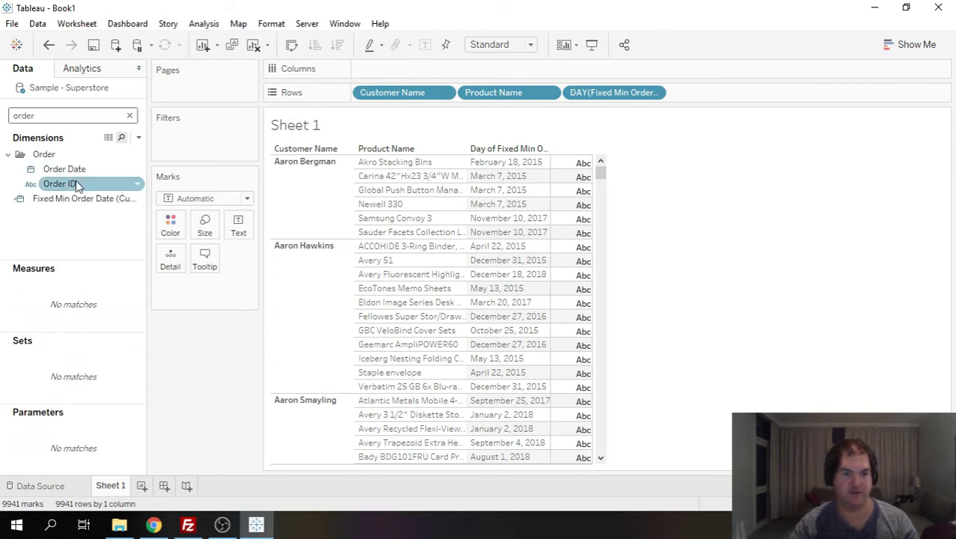
drag(75, 182, 465, 101)
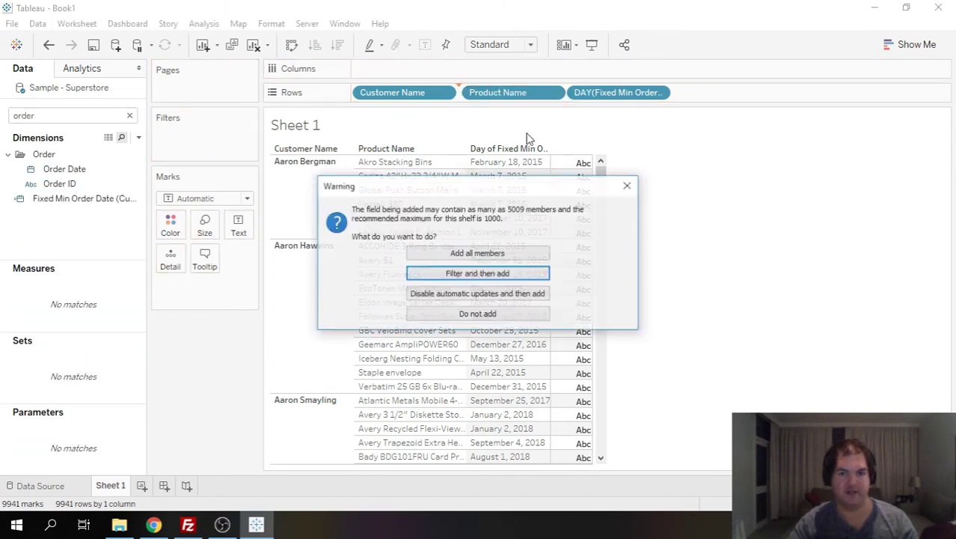
click(533, 248)
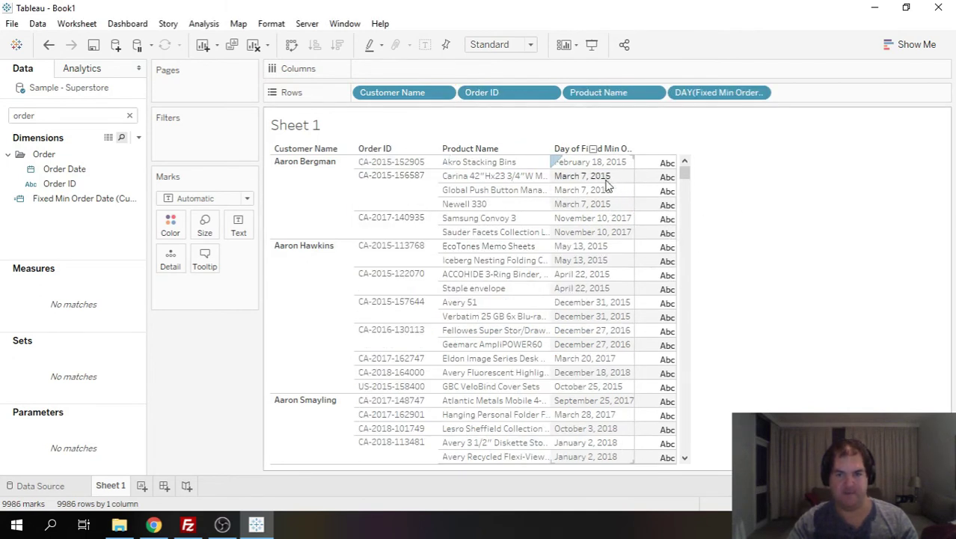
drag(682, 182, 694, 162)
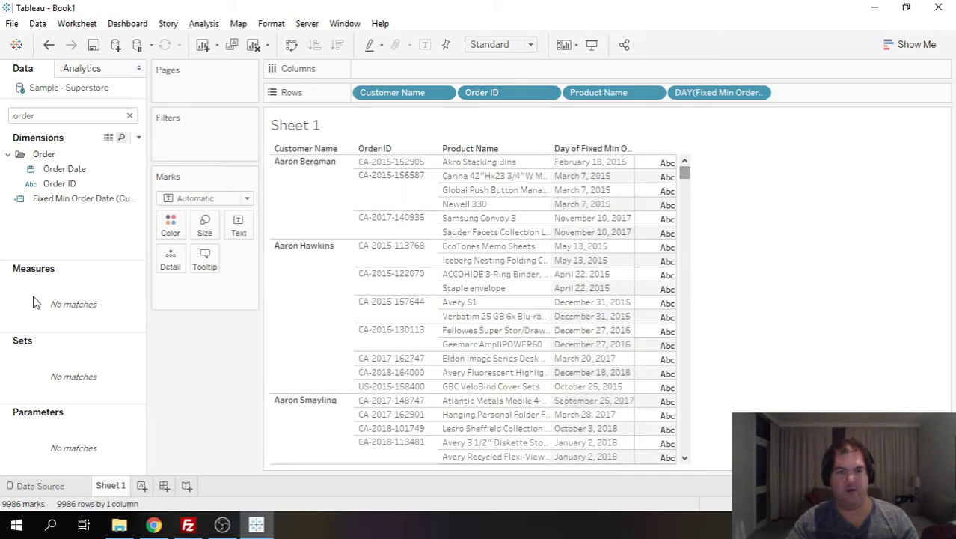
Step: Create a new calculated field with the formula {FIXED [Customer Name]: SUM([Sales])}
click(139, 137)
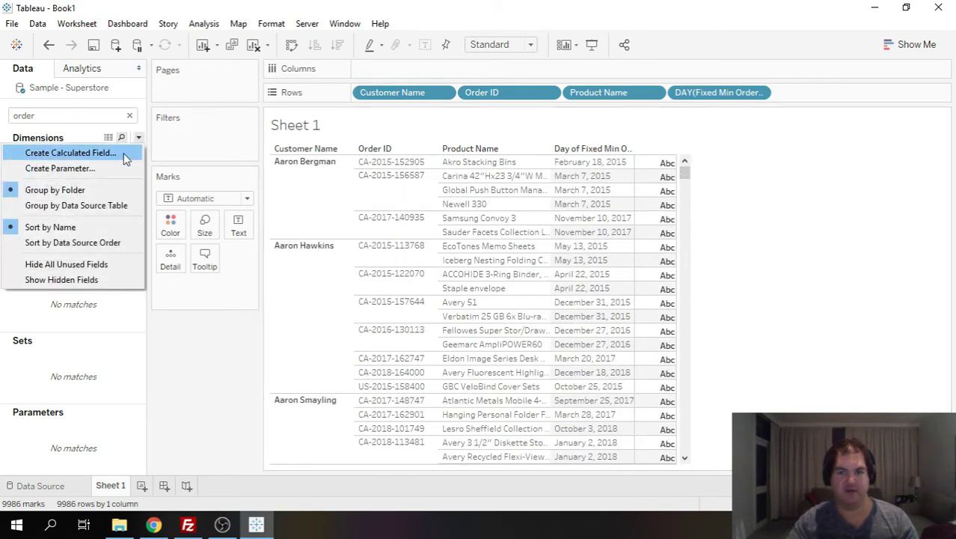
click(125, 157)
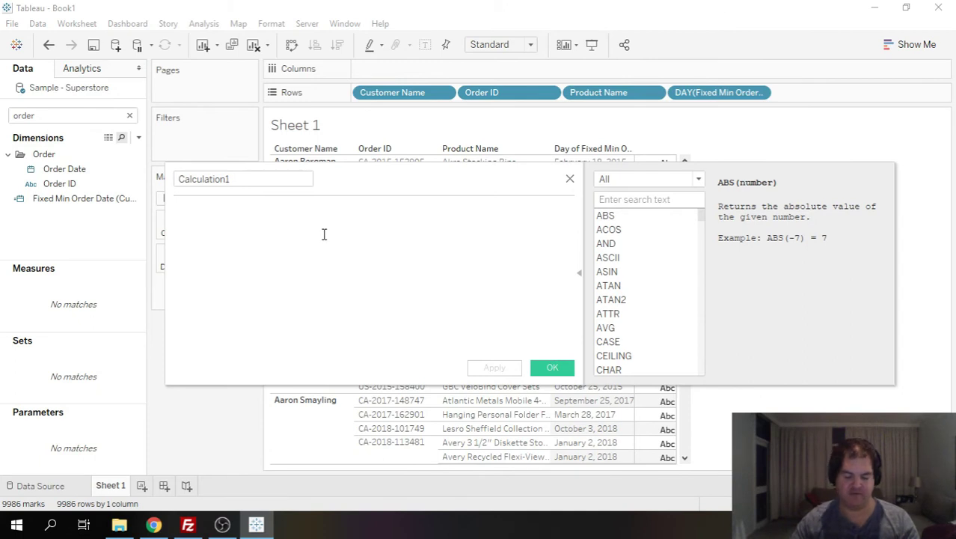
text([fixe)
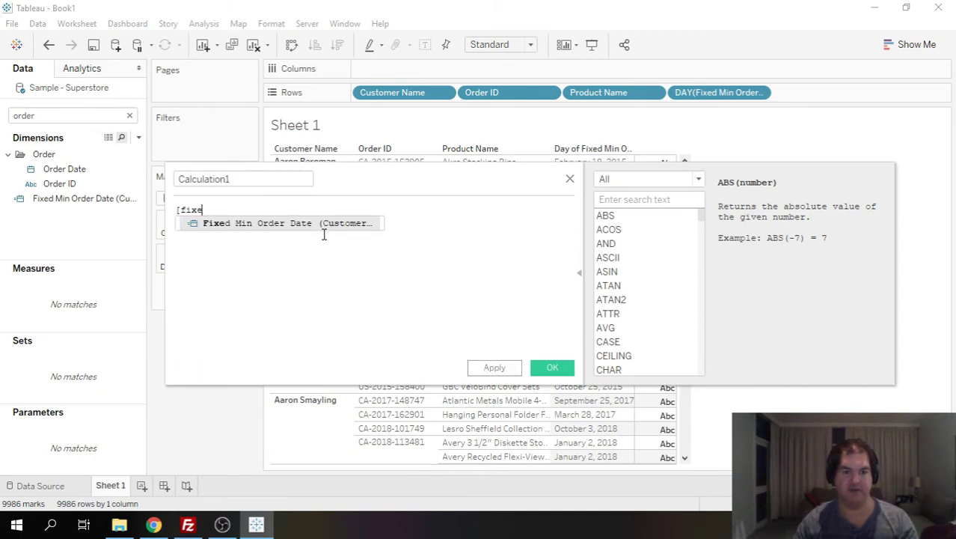
key(BackSpace)
key(BackSpace)
key(BackSpace)
key(BackSpace)
key(BackSpace)
key(BackSpace)
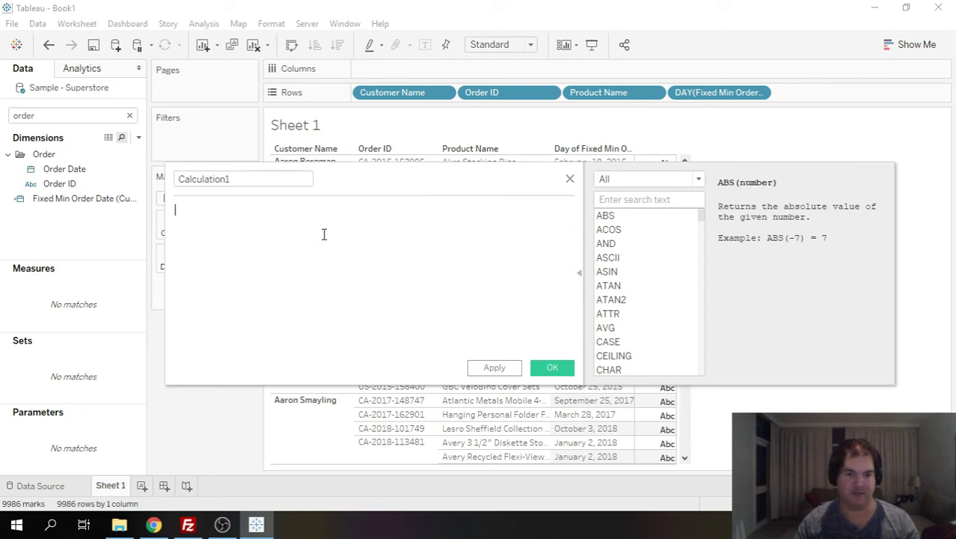
text({fix)
key(Return)
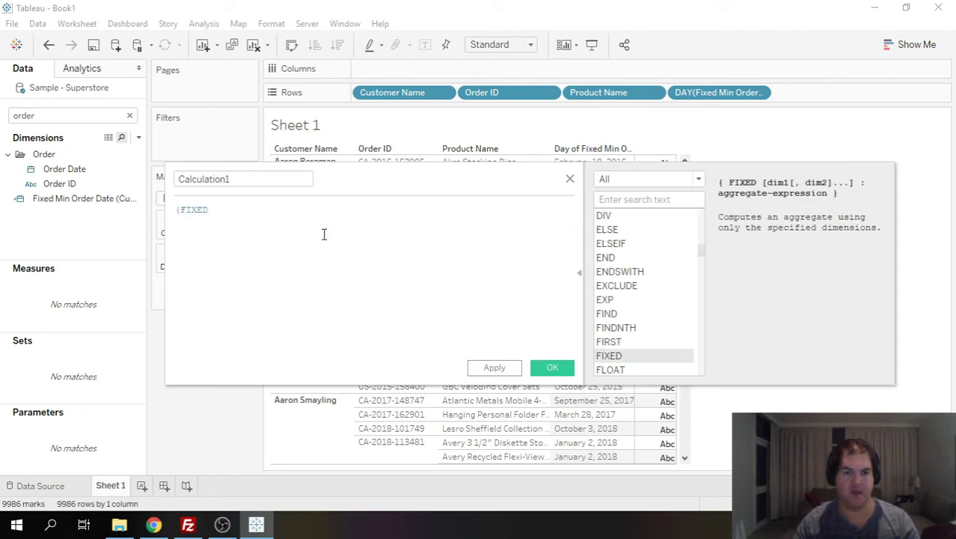
text([custo)
key(Return)
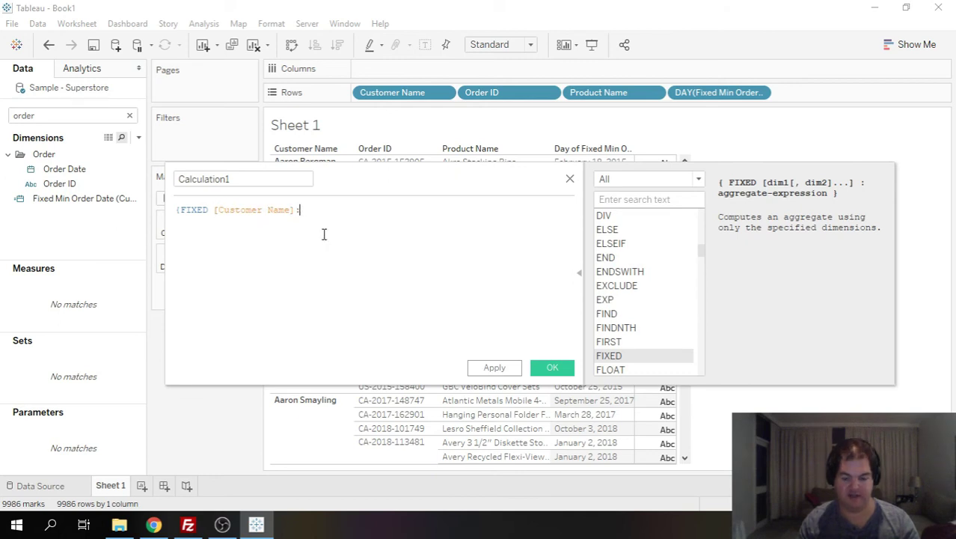
text(: sum()
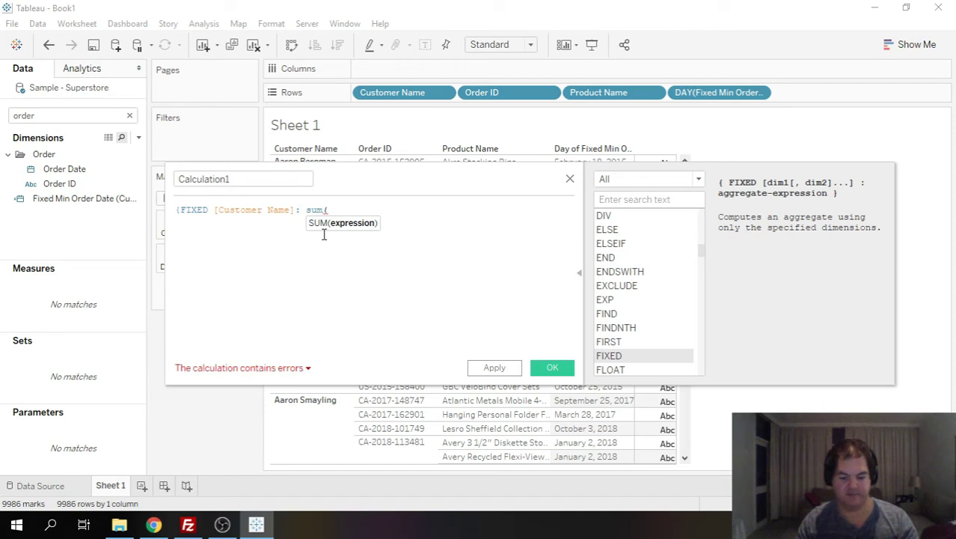
text(sal)
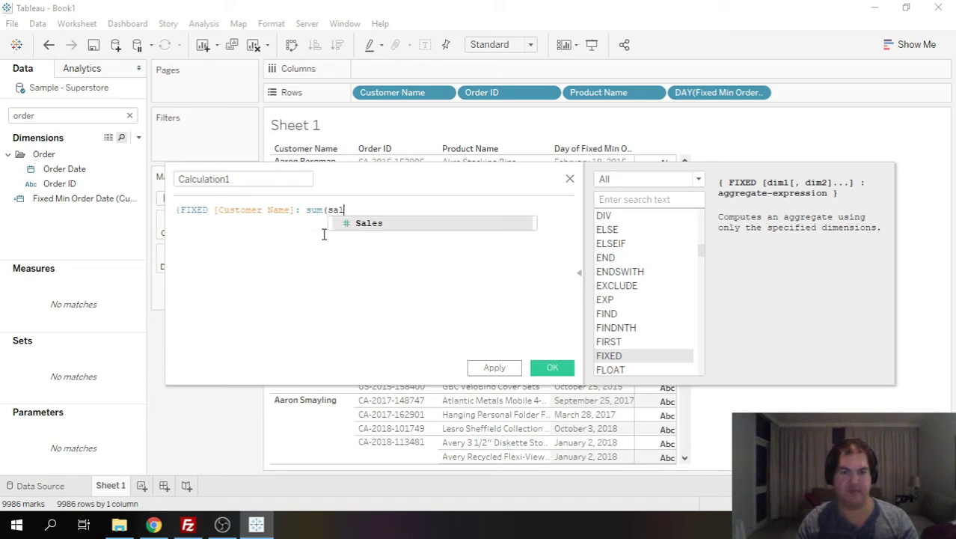
key(Return)
text())
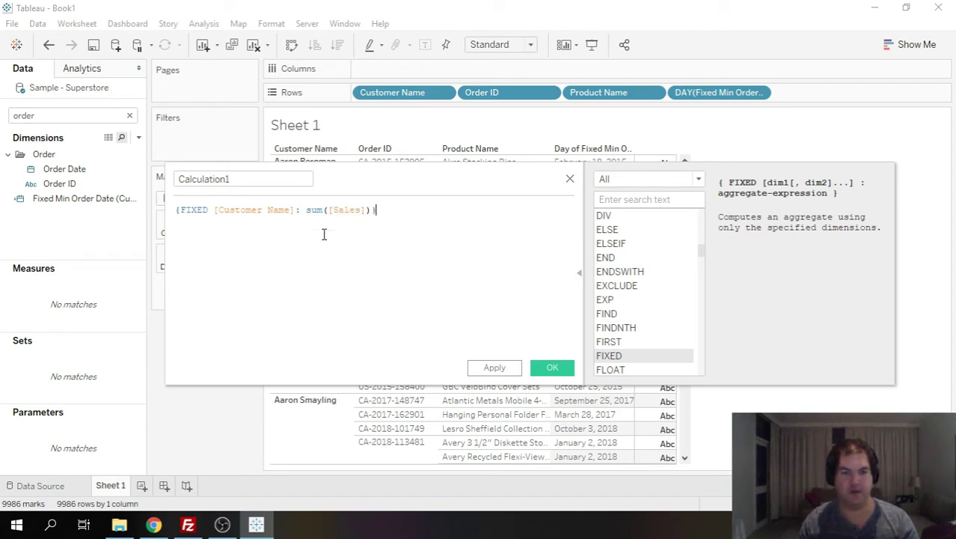
Step: Name the calculation 'Fixed Sum Sales (Customer Name)' and save it
click(283, 179)
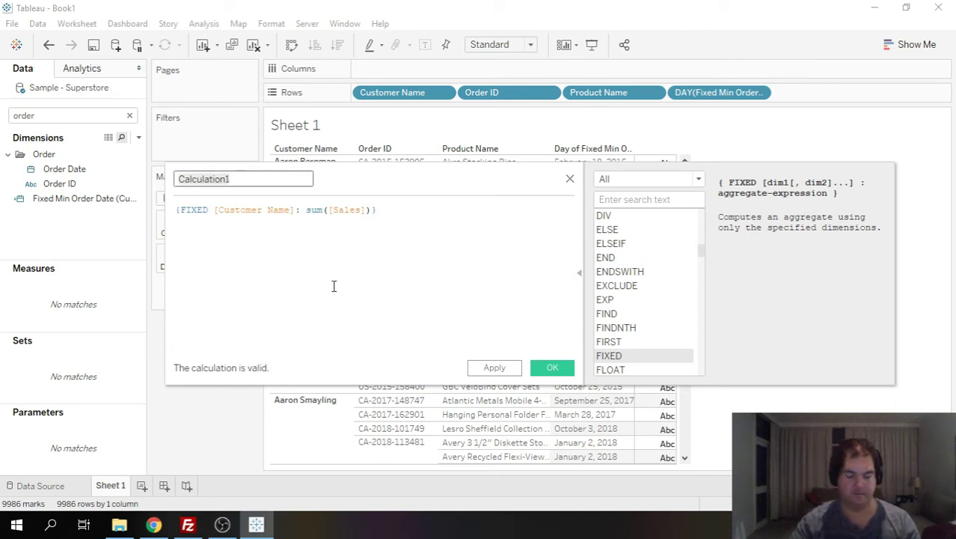
key(ctrl+a)
text(Fixe)
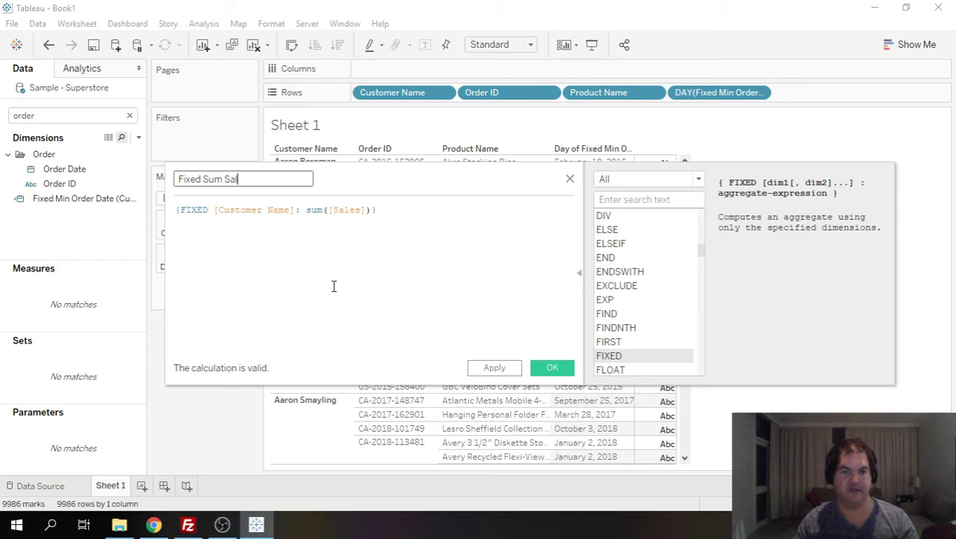
text(d Sum Sales (Cust)
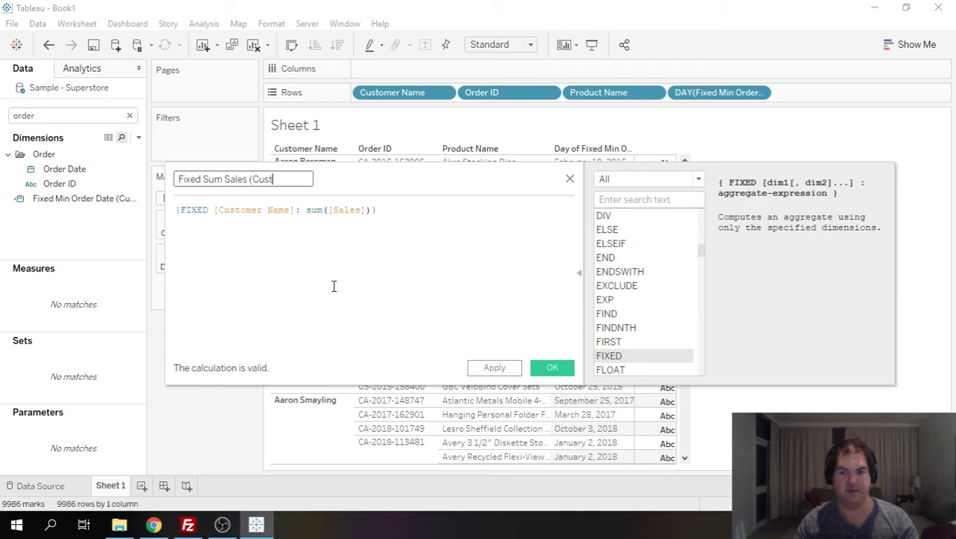
text(omer Name))
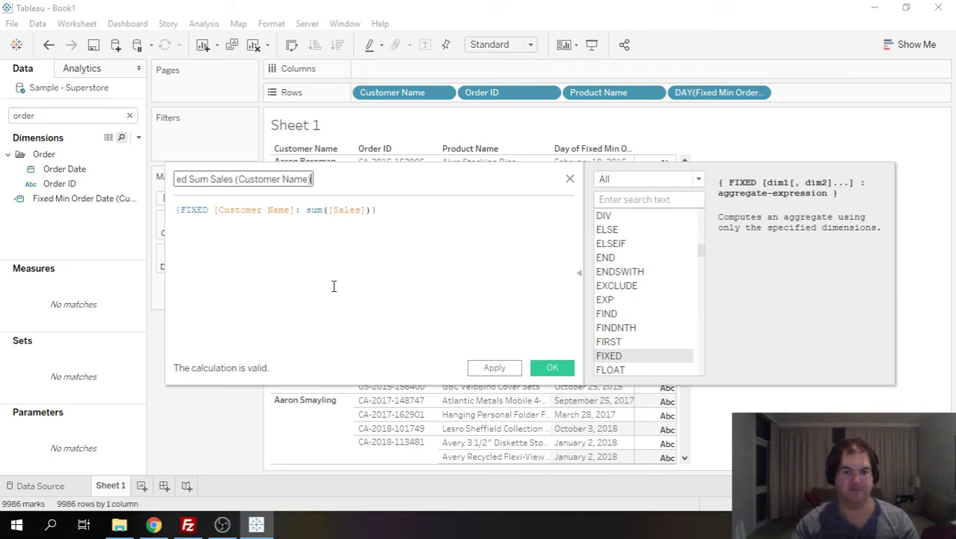
click(552, 367)
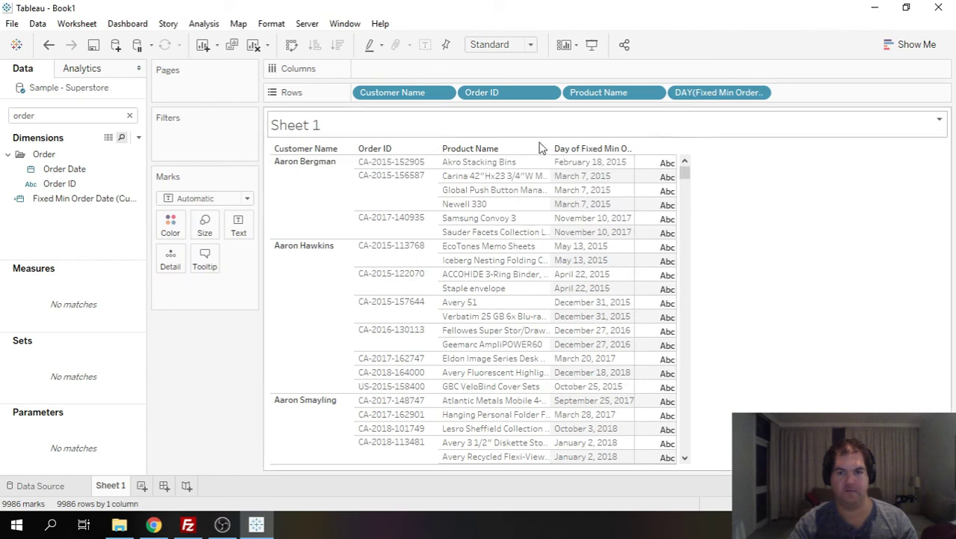
Step: Search 'fix' and drop Fixed Sum Sales (Customer Name) at the end of the Rows shelf
double_click(62, 114)
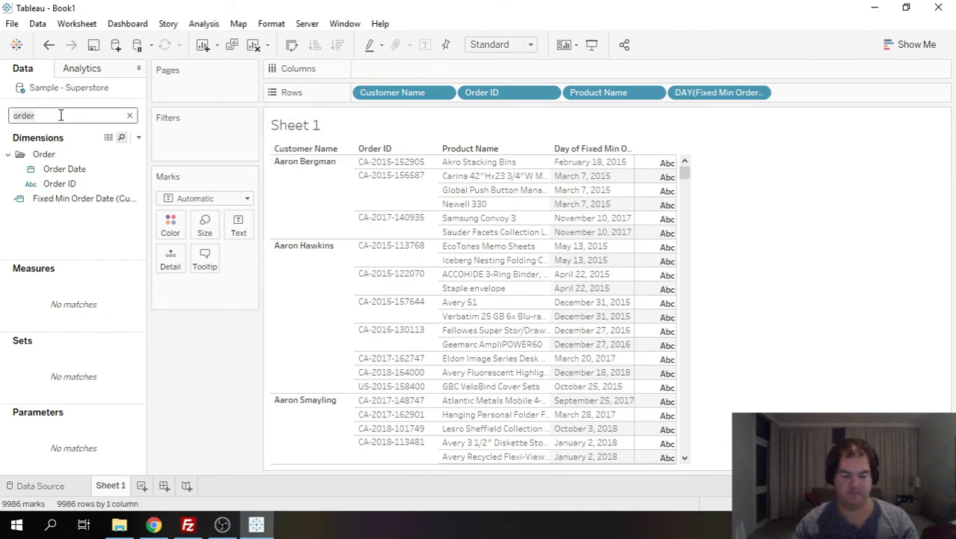
text(fix)
drag(88, 252, 807, 102)
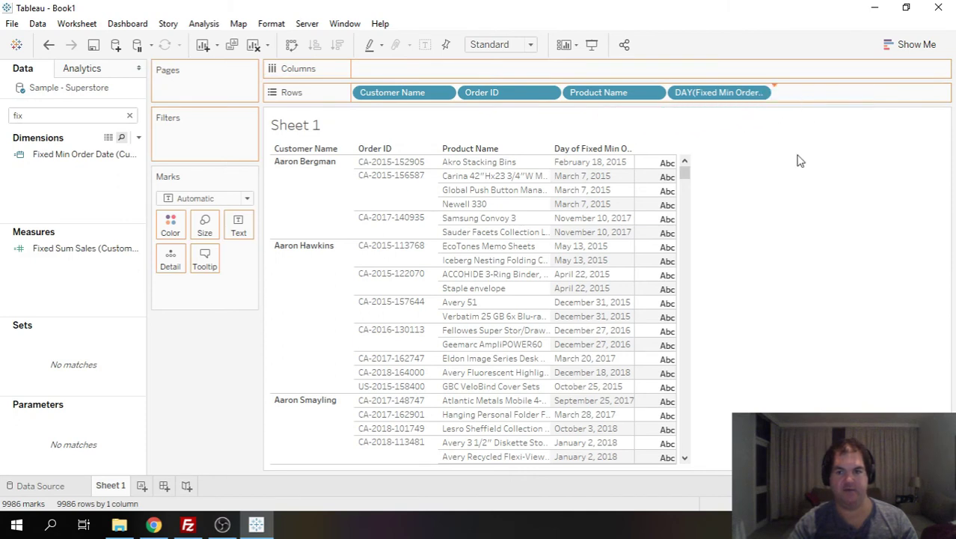
drag(791, 159, 752, 144)
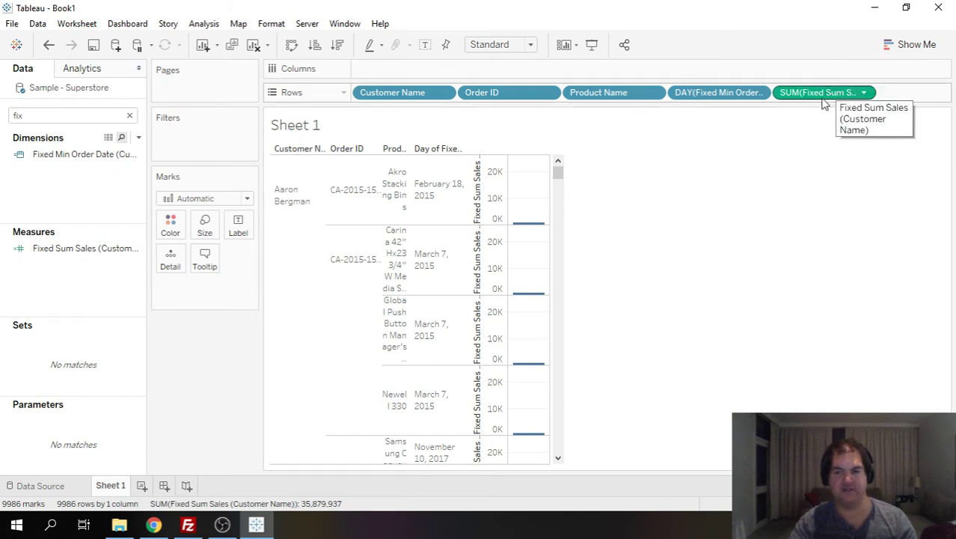
Step: Set the Fixed Sum Sales pill's aggregation to Maximum and make it Discrete
click(864, 93)
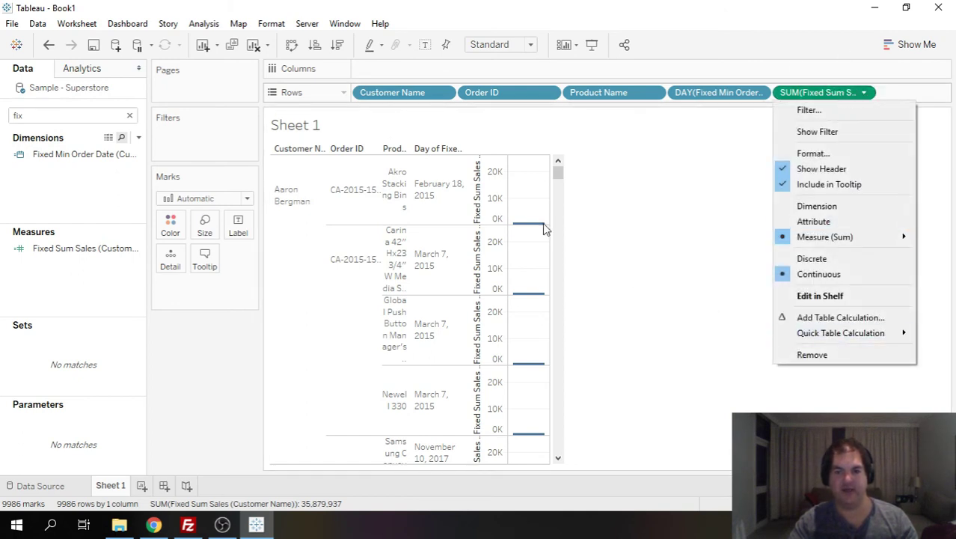
mouse_move(860, 236)
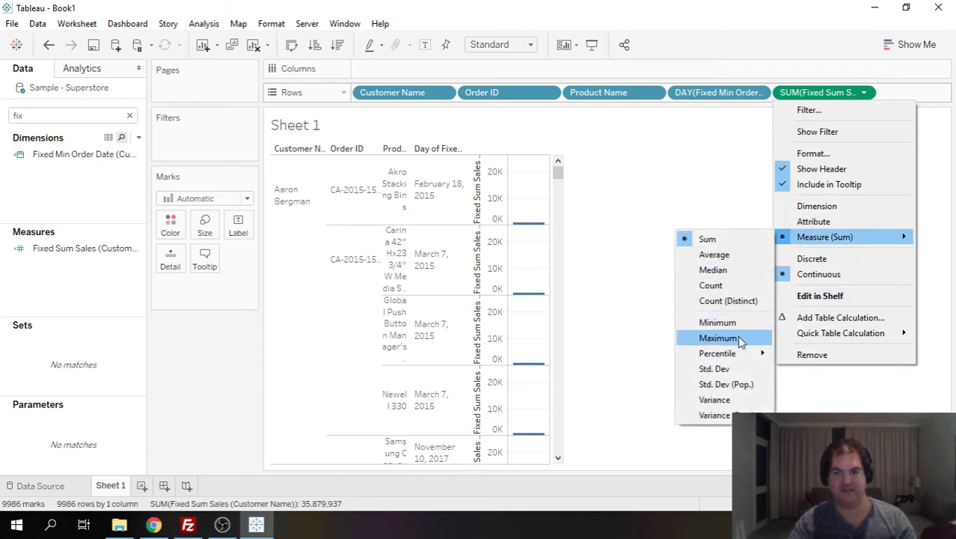
mouse_move(822, 237)
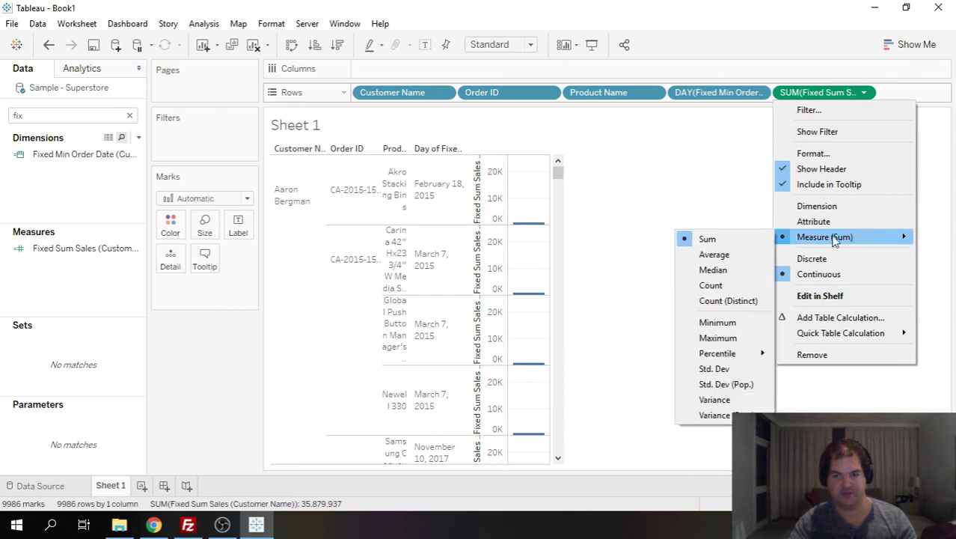
click(729, 338)
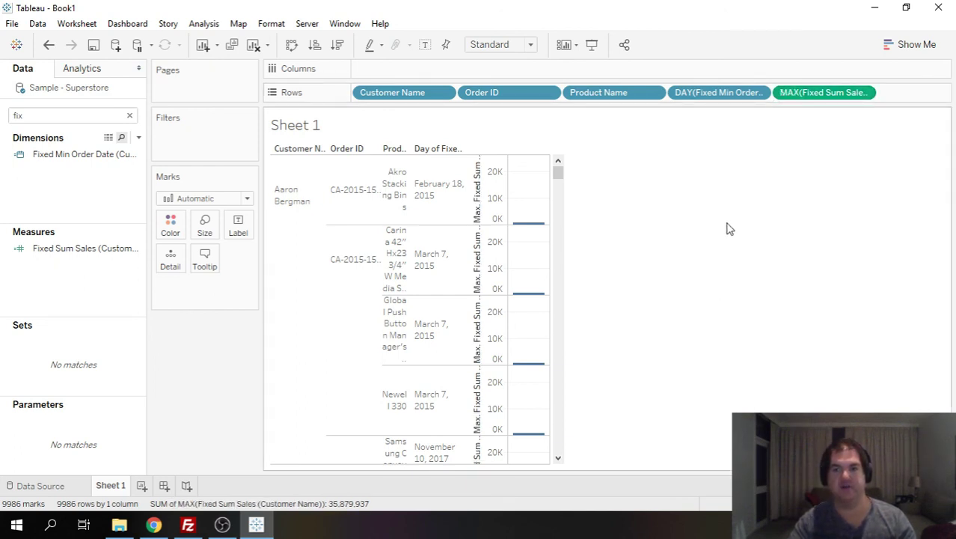
click(870, 95)
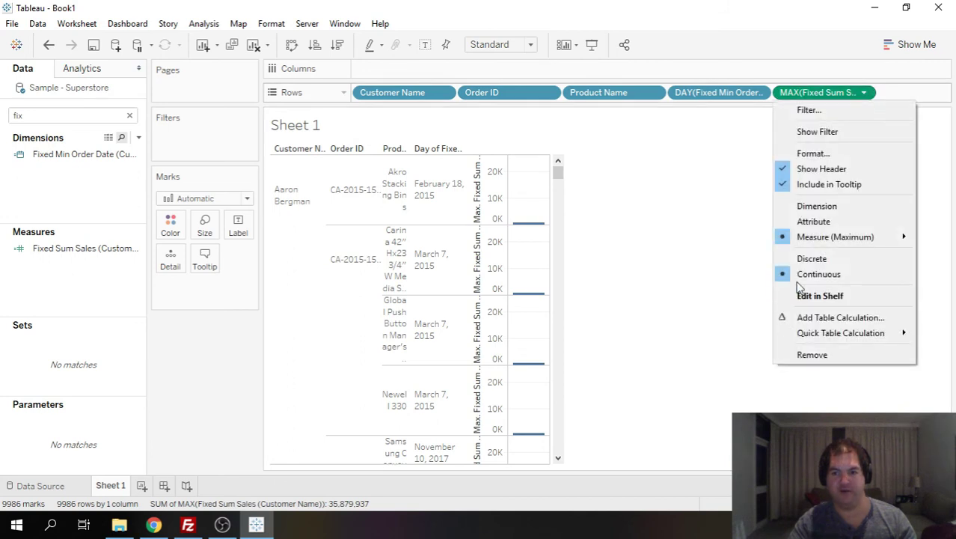
click(814, 258)
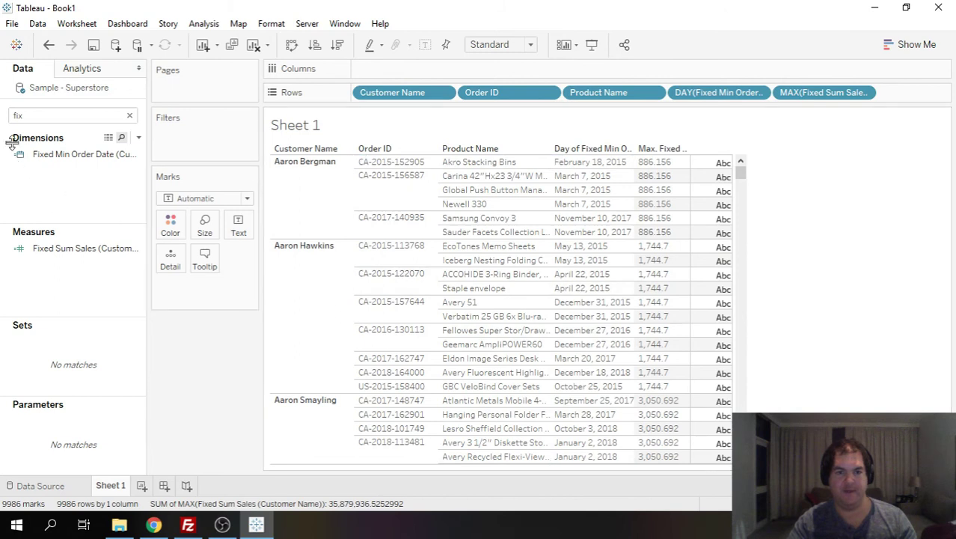
Step: Search 'sales' and add the Sales measure to the end of Rows
double_click(59, 116)
key(BackSpace)
text(sales)
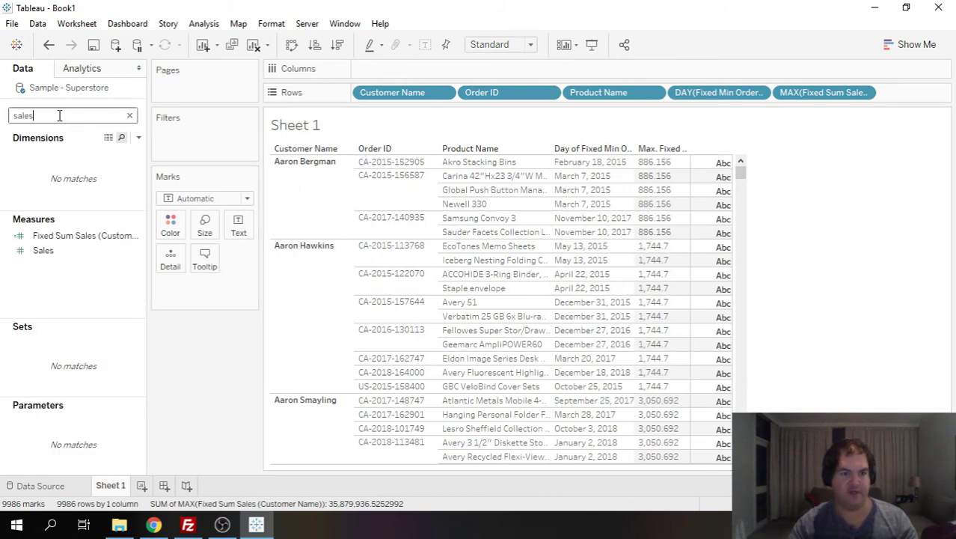
drag(66, 248, 908, 137)
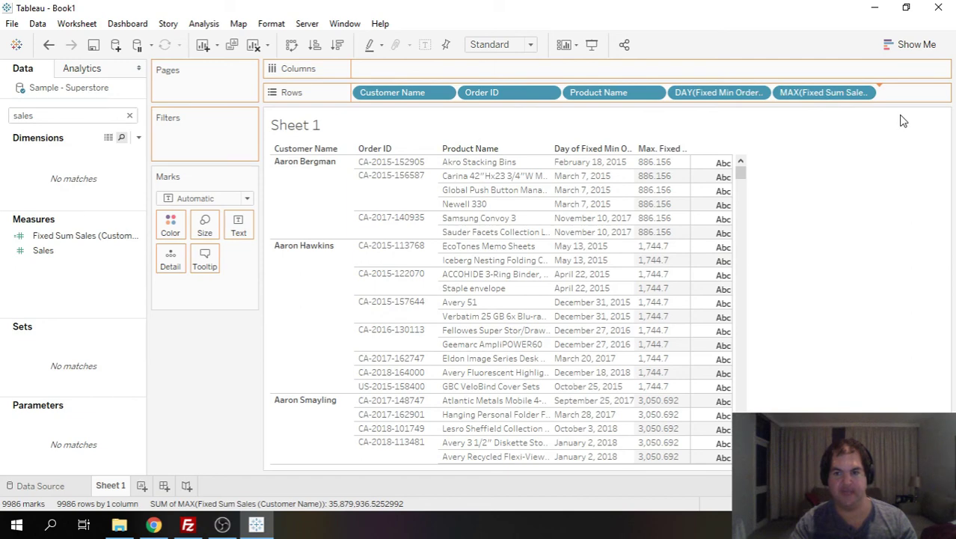
drag(898, 108, 899, 104)
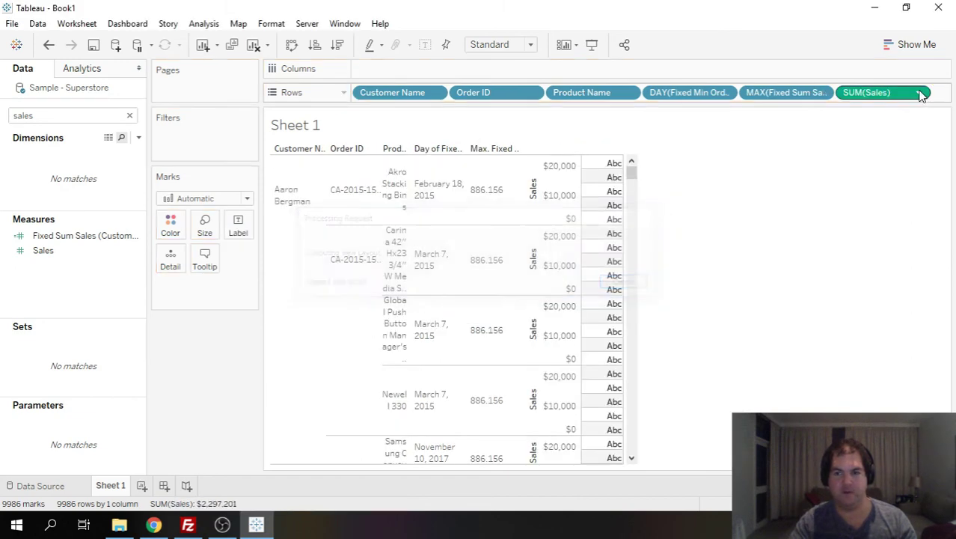
Step: Make SUM(Sales) discrete and move it before MAX(Fixed Sum Sales)
click(918, 92)
click(851, 258)
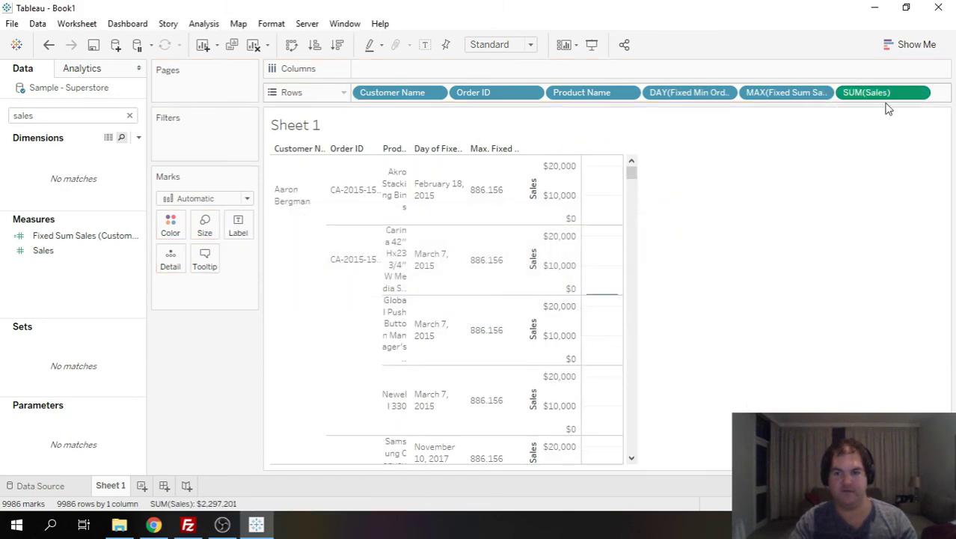
drag(900, 94, 744, 92)
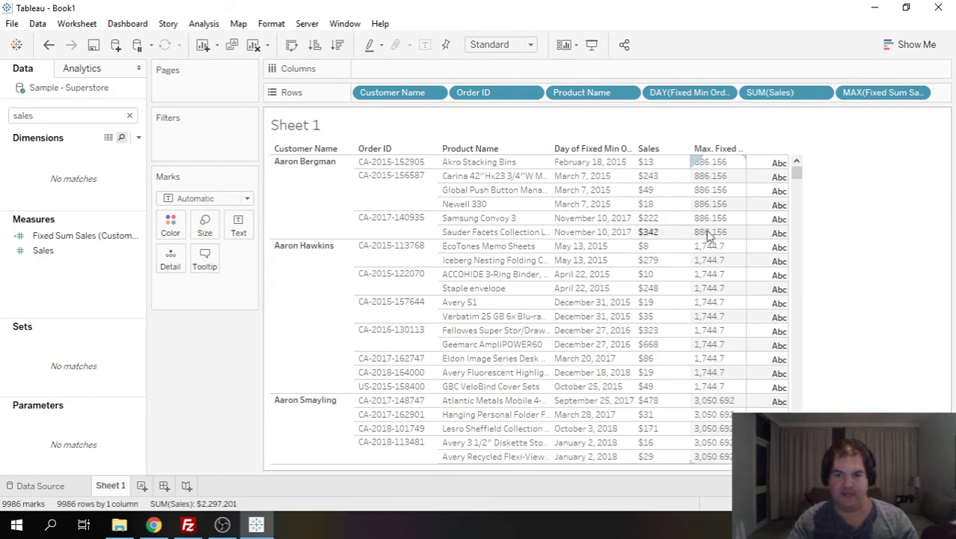
click(668, 236)
drag(662, 180, 661, 162)
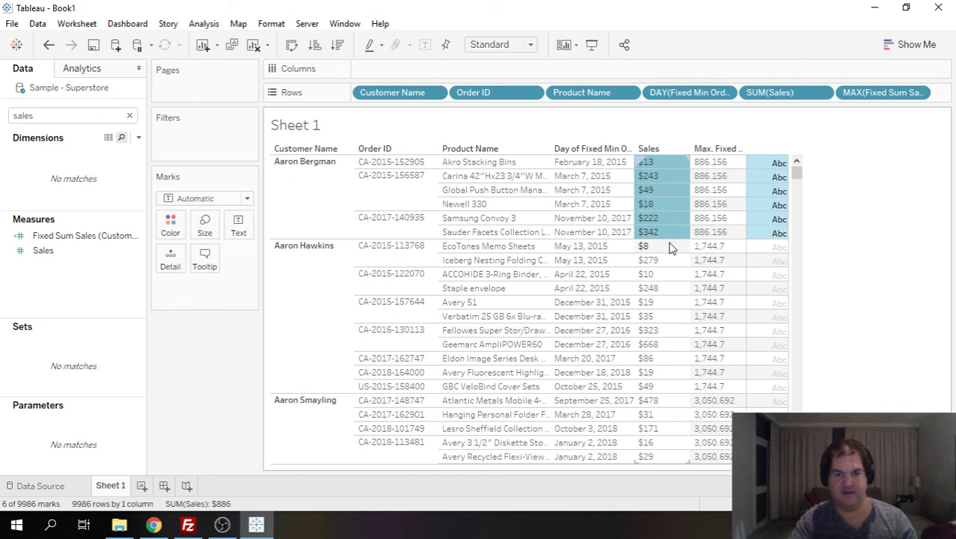
click(855, 188)
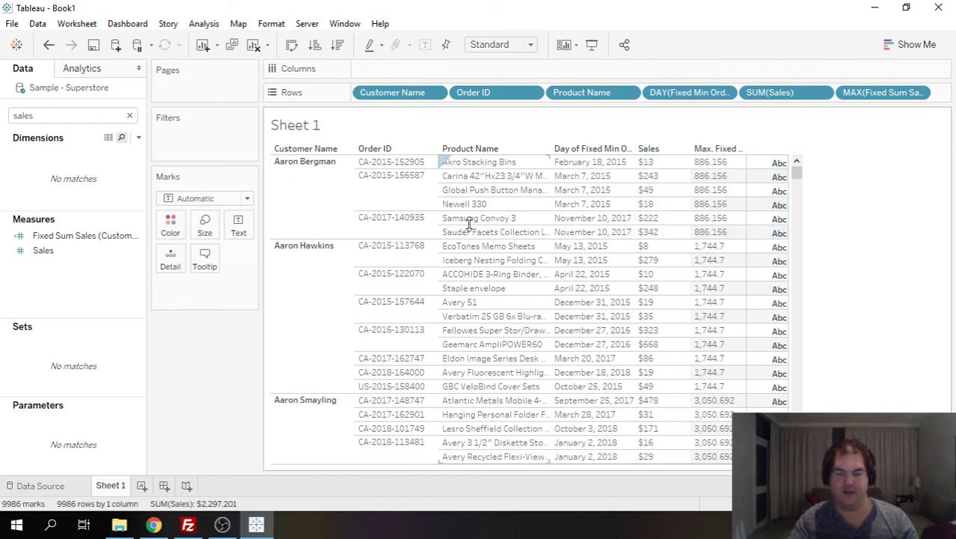